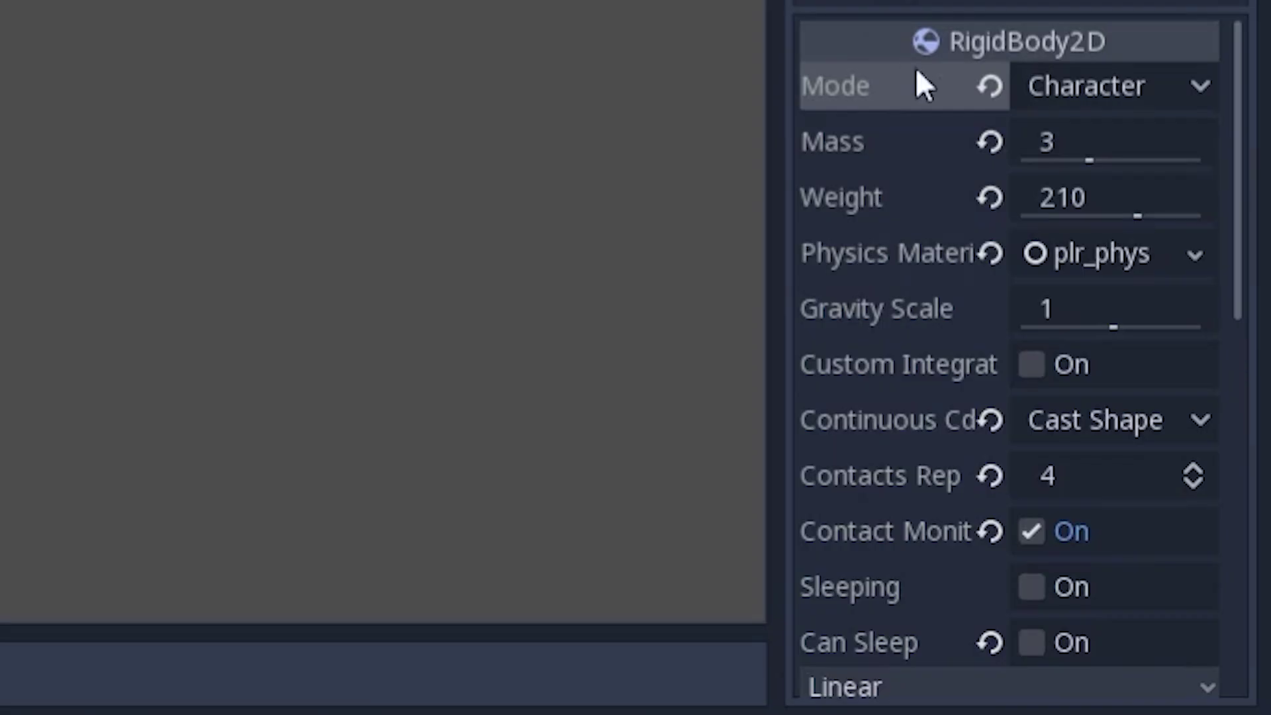
- Examine the Mode property of the plr rigid body and its available options
mouse_move(933, 78)
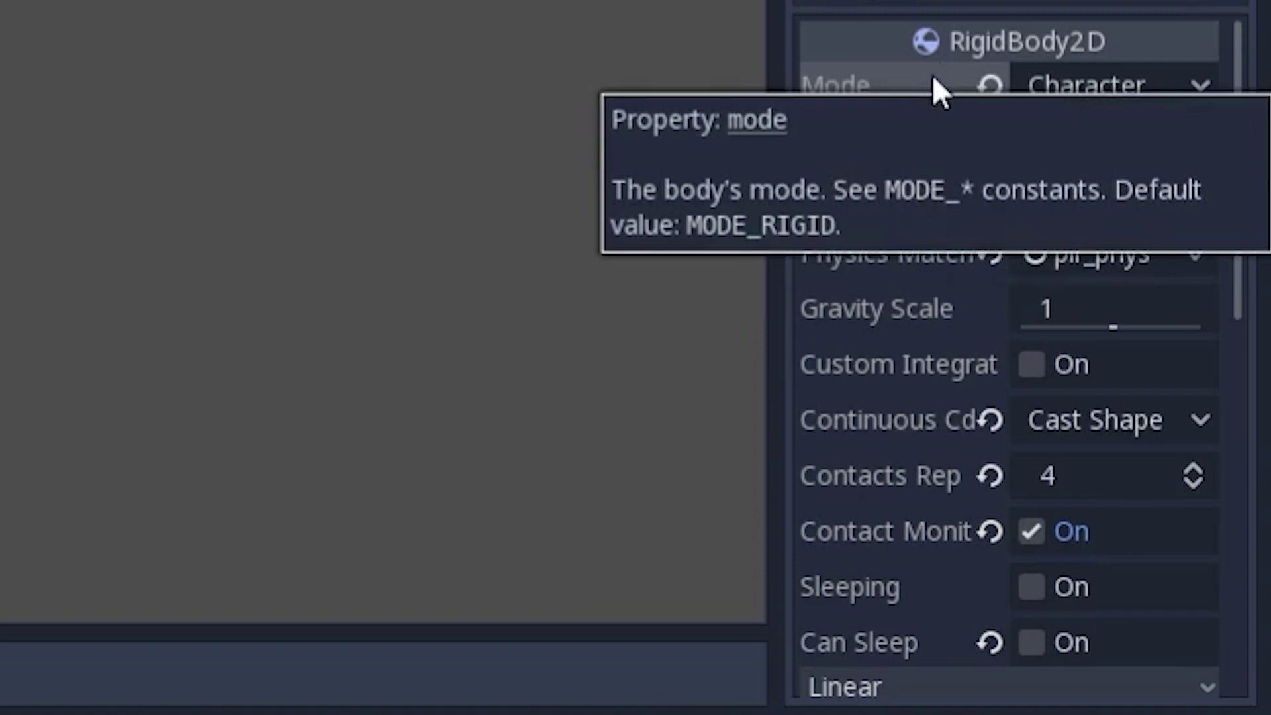
click(1199, 74)
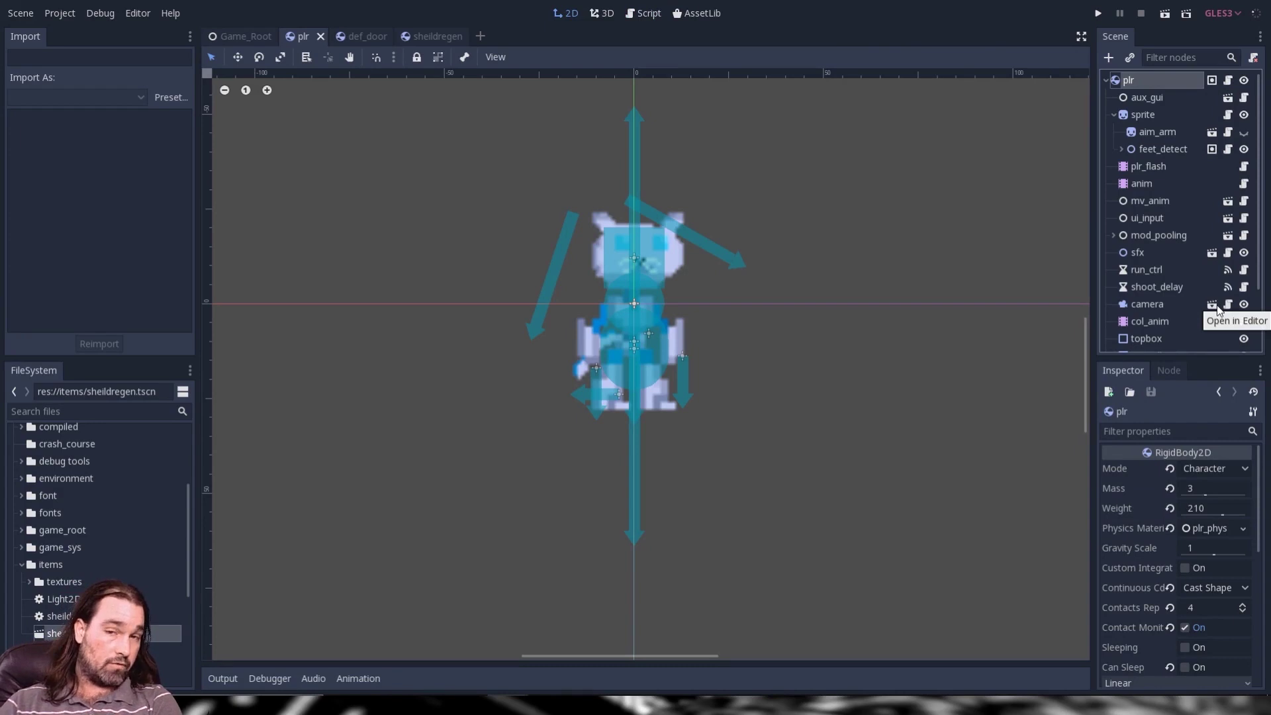
click(1236, 469)
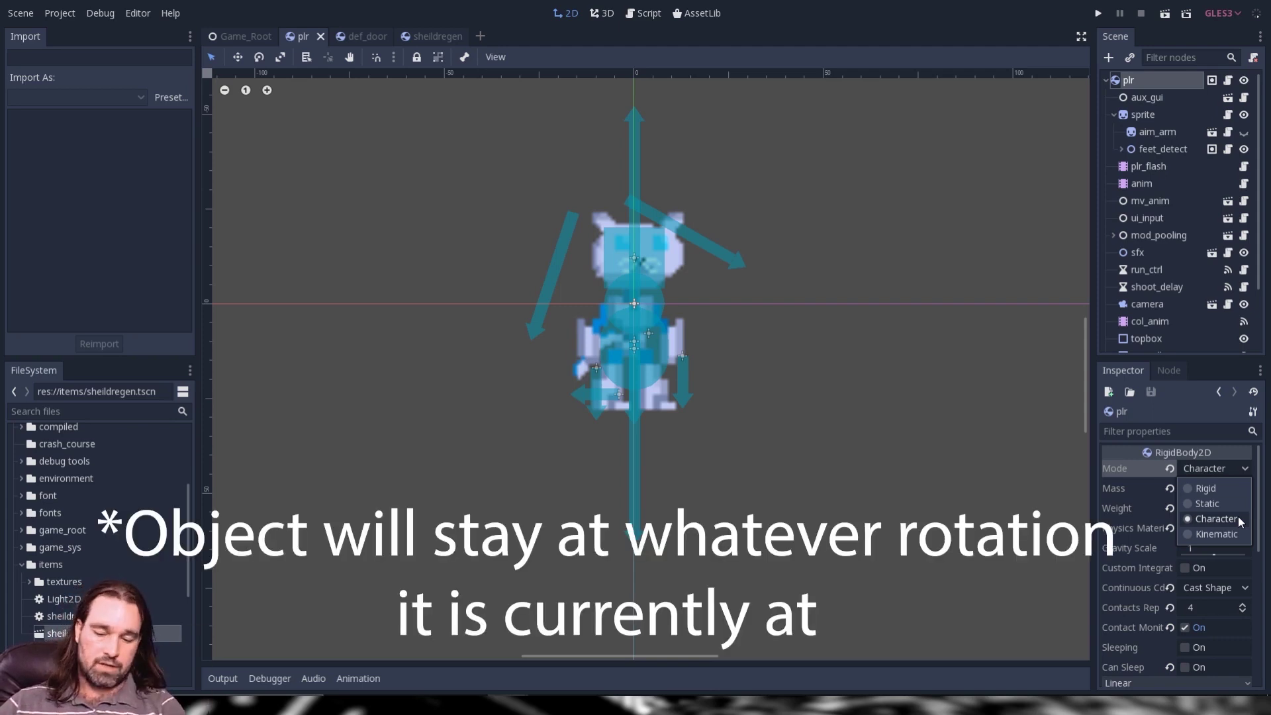
- Run the game to test the player's walking and jumping in Character mode, and close the game window
key(F5)
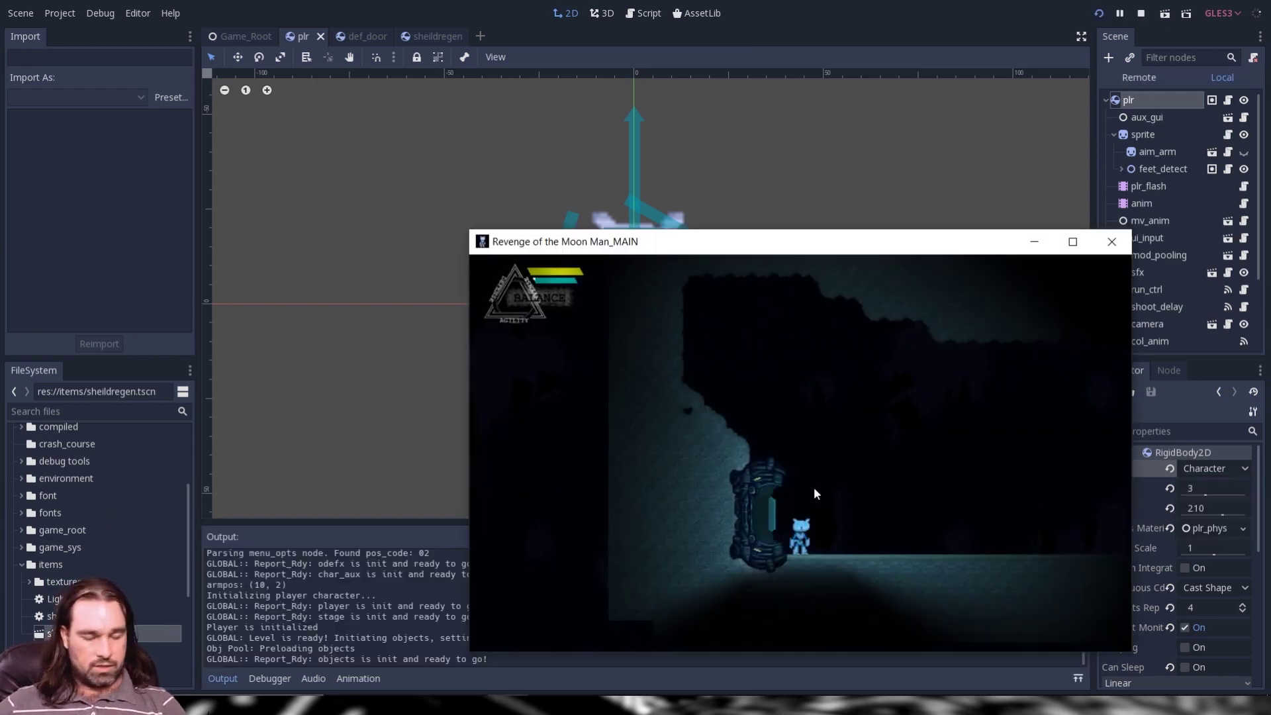
key(Right)
key(space)
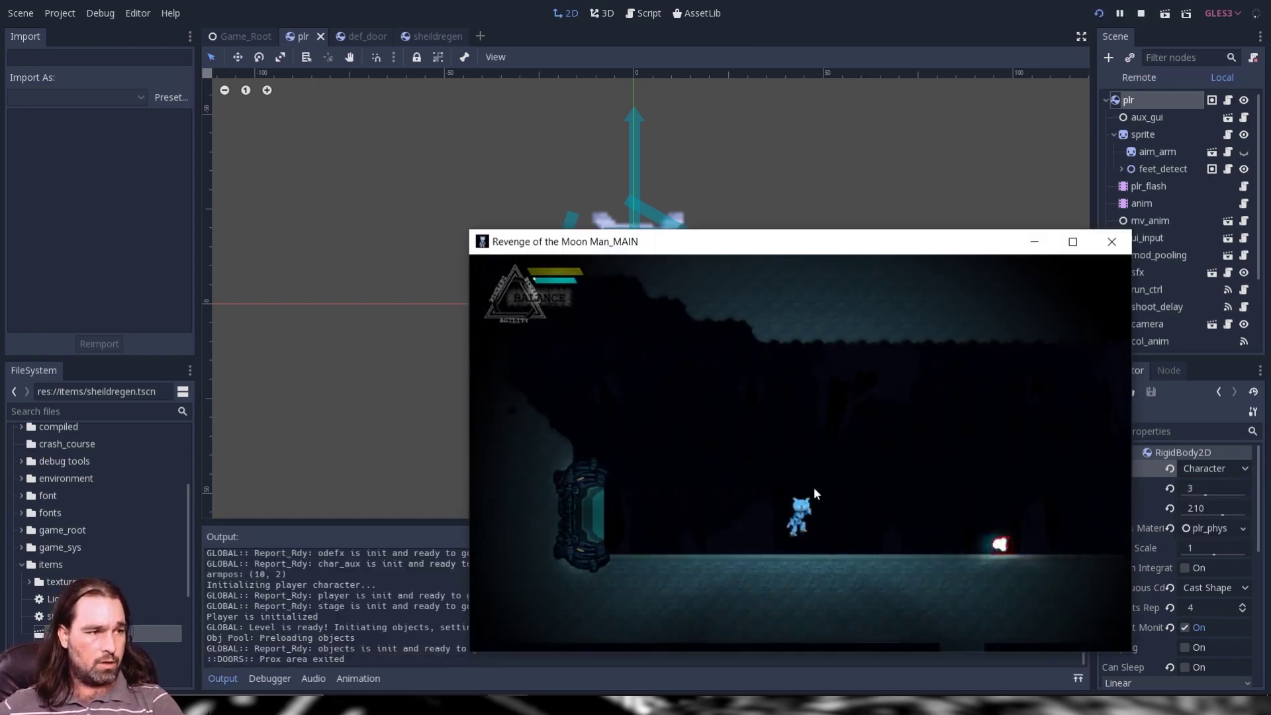
click(1111, 241)
- Set the player body's mode to Rigid, test moving back and forth in the running game, and close it
click(1235, 469)
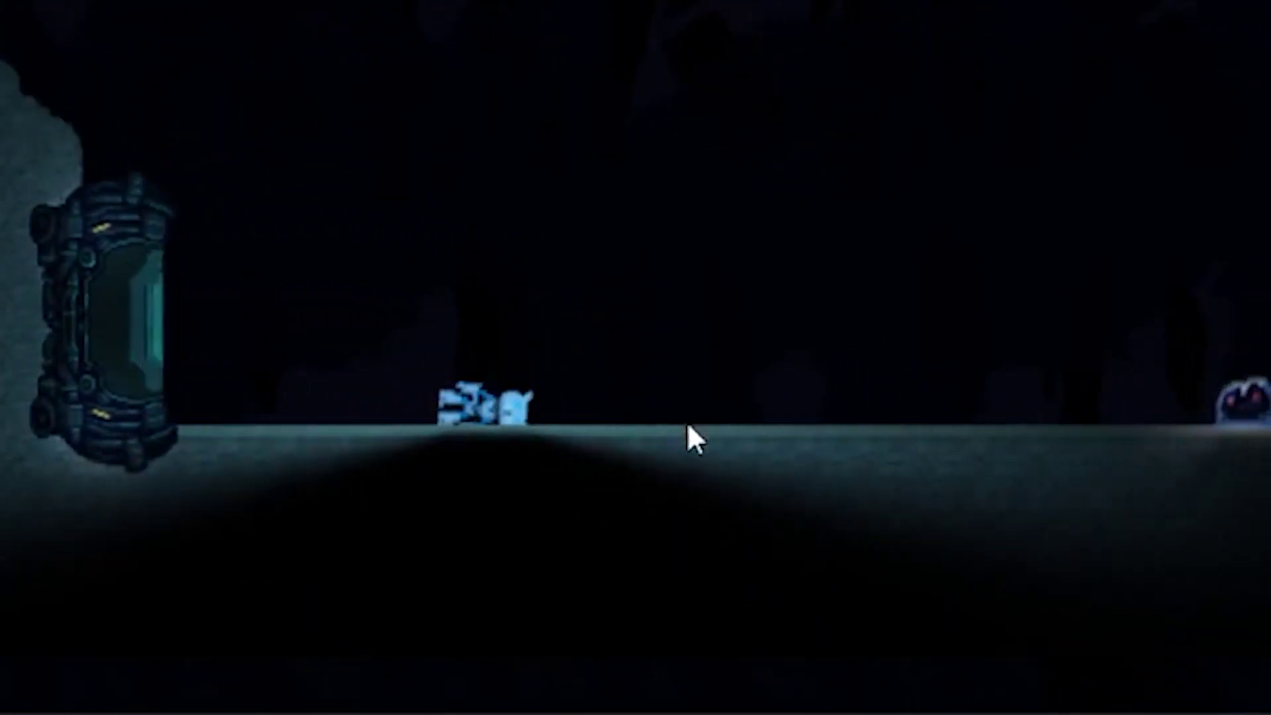
key(Left)
key(Right)
key(Left)
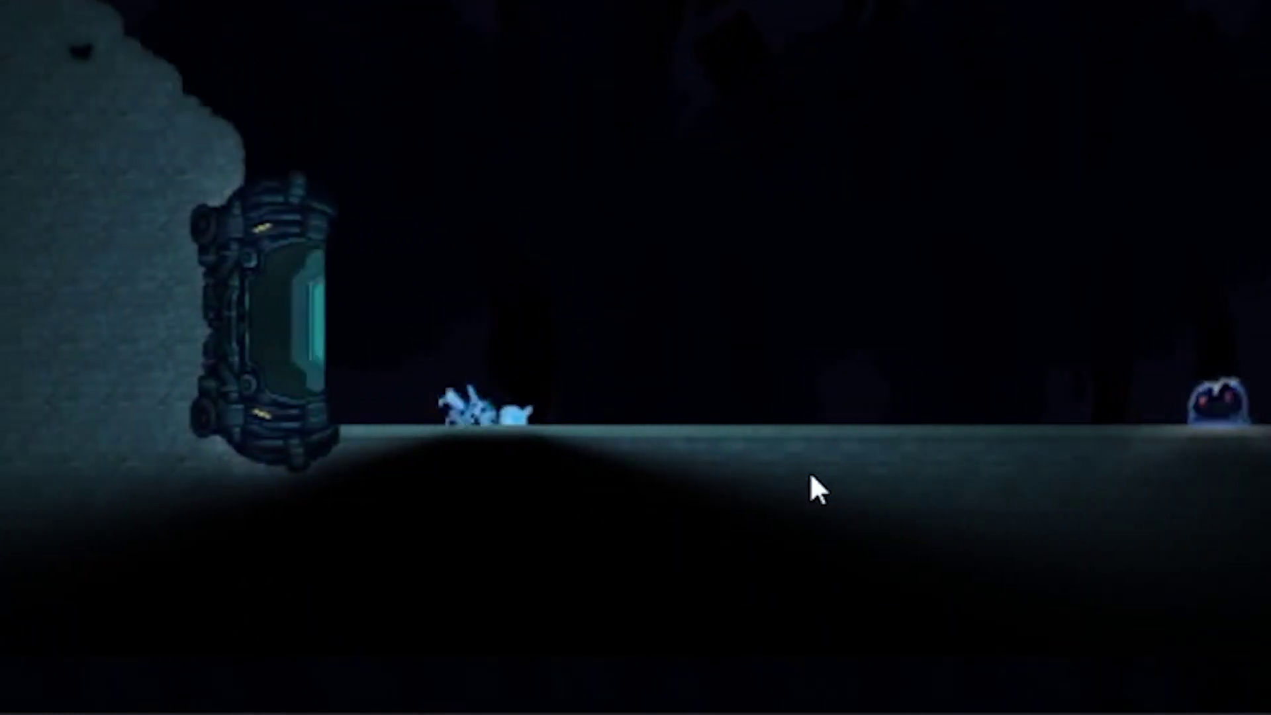
key(Right)
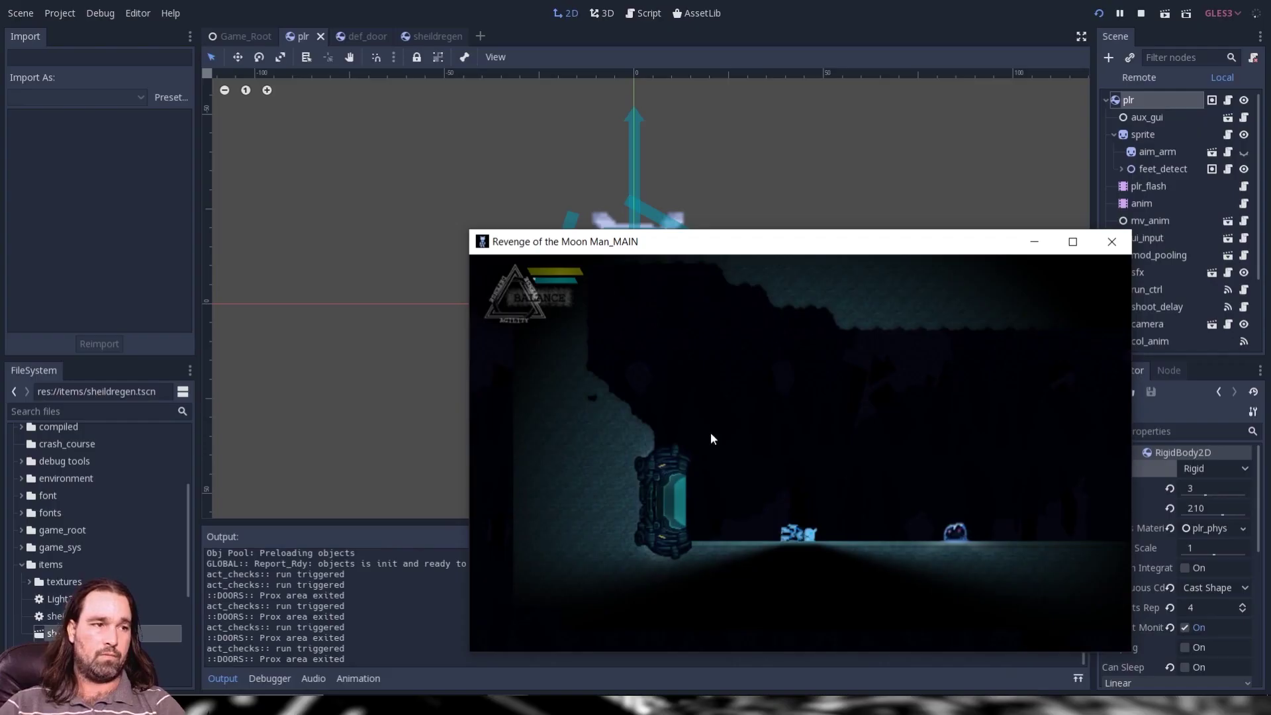
click(1111, 241)
- Rerun the game with visible collision shapes to inspect the player in Rigid mode, and close the game window
click(102, 14)
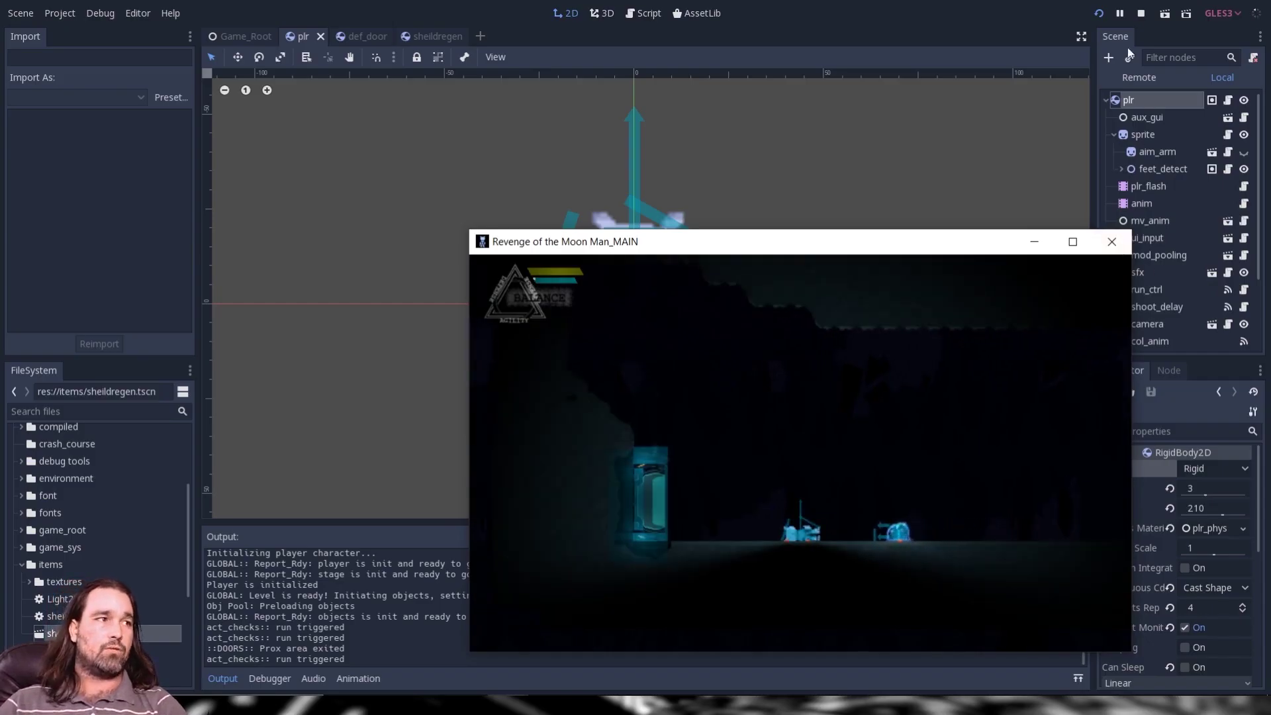
click(1119, 246)
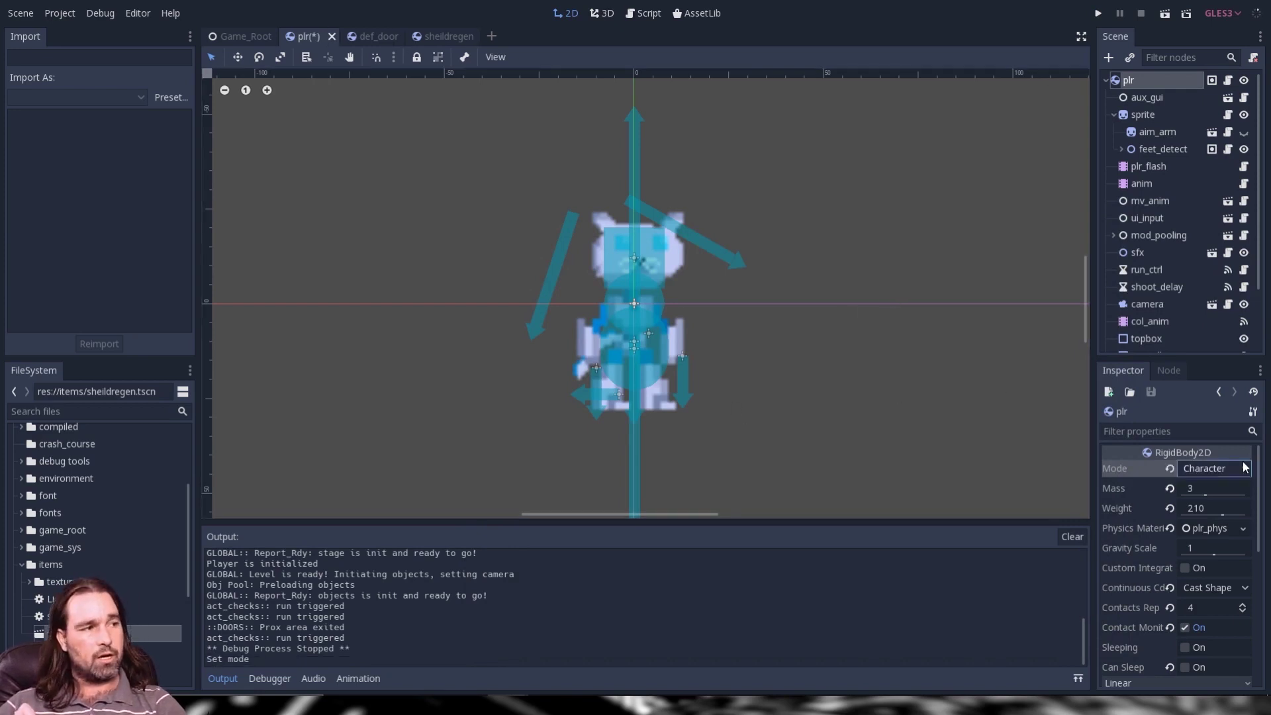
- Set the player body's mode to Character
click(1214, 468)
click(1212, 520)
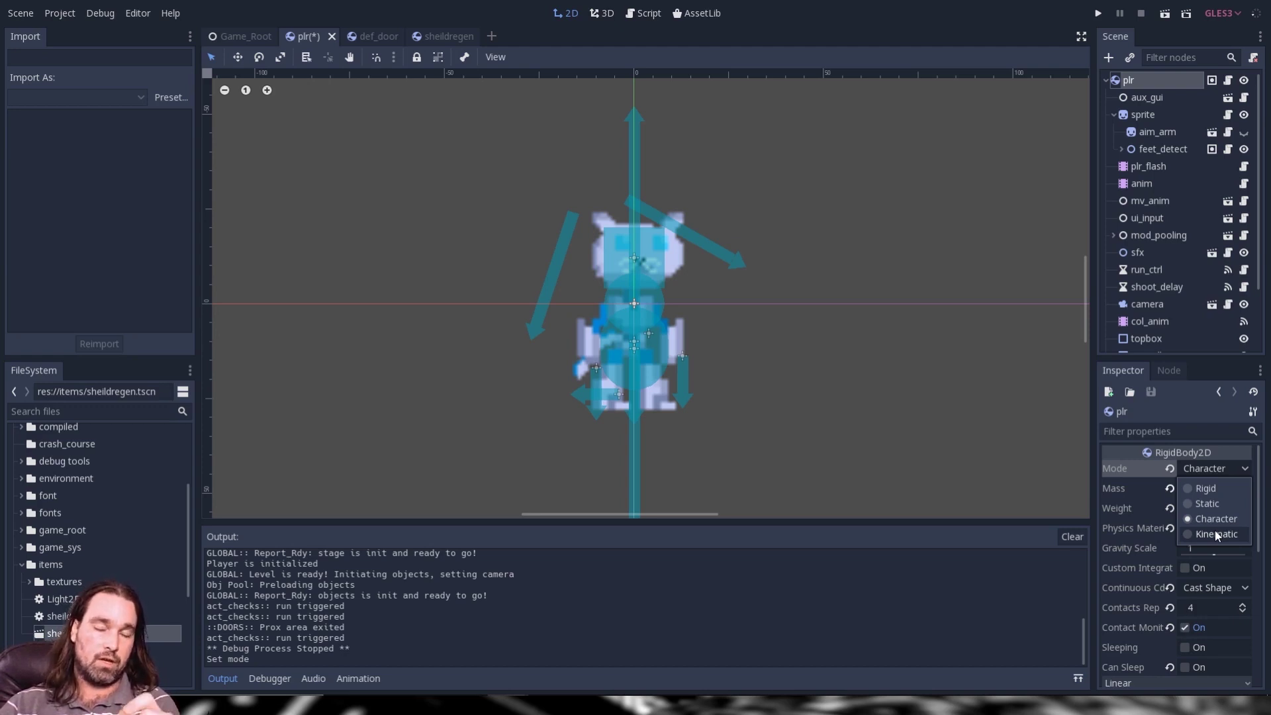
click(1164, 528)
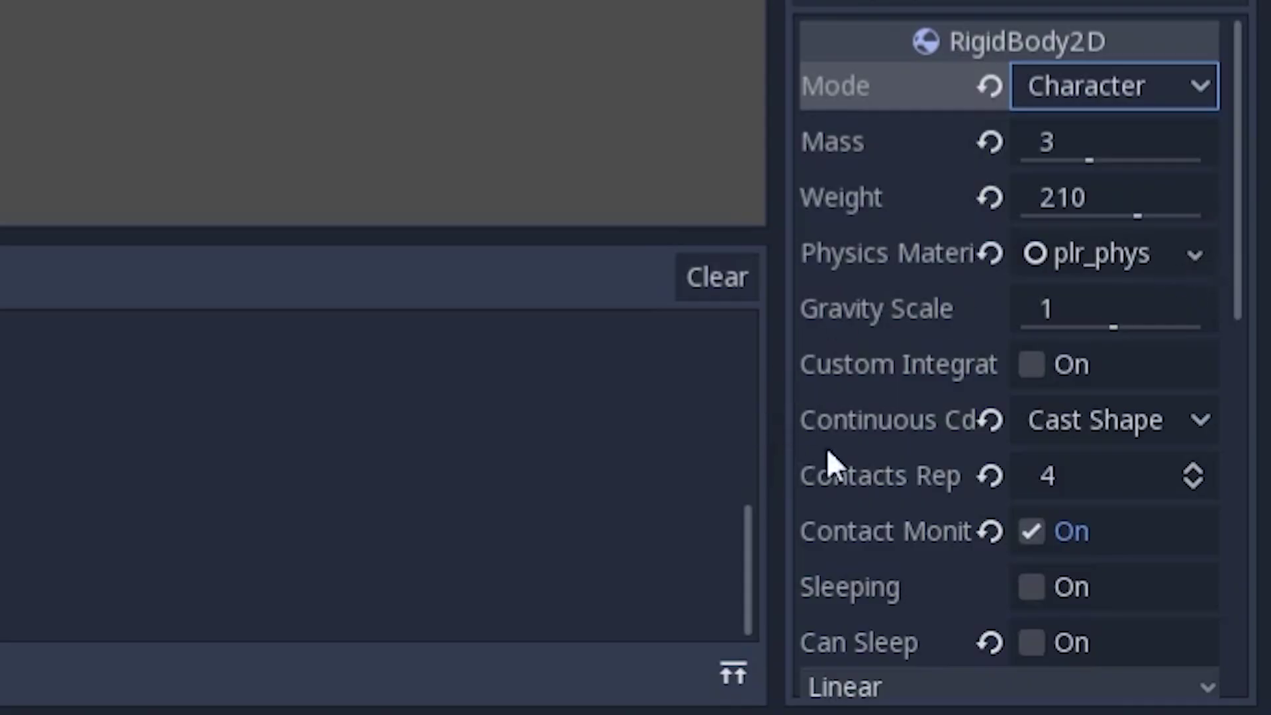
- Examine the player body's Continuous Cd property and its options, keeping Cast Shape
scroll(841, 457, down, 3)
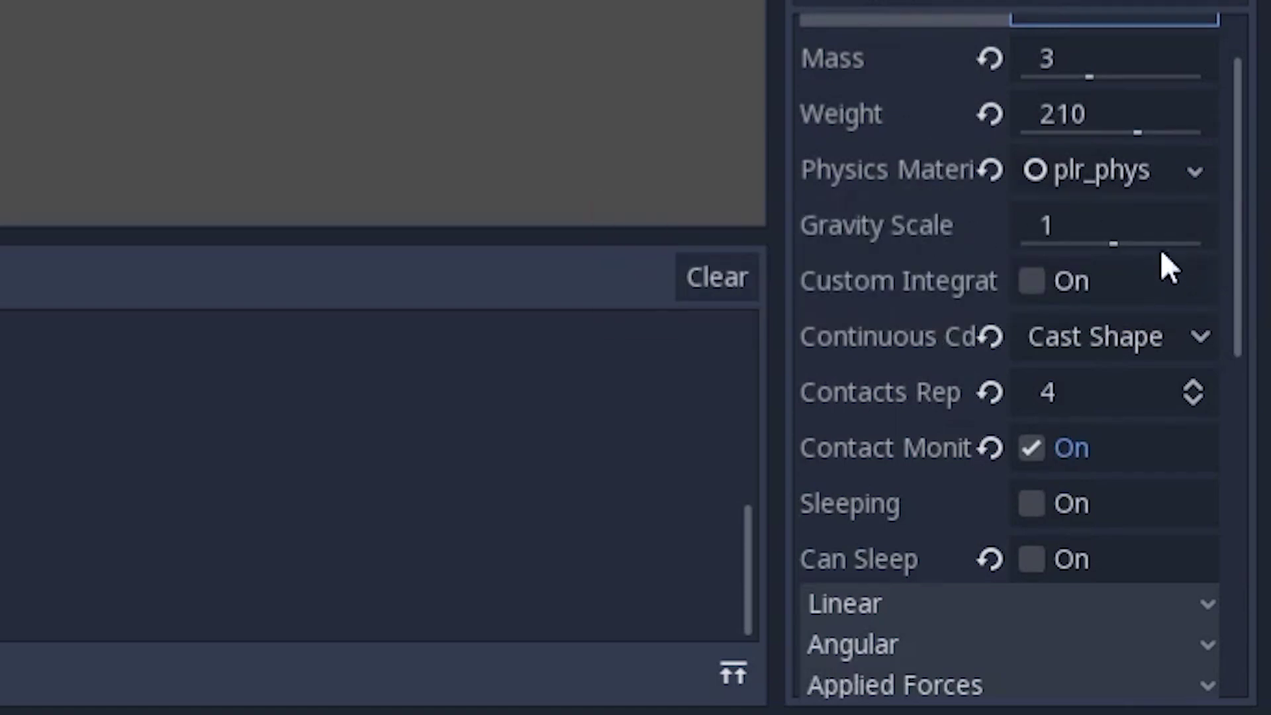
scroll(1152, 225, down, 3)
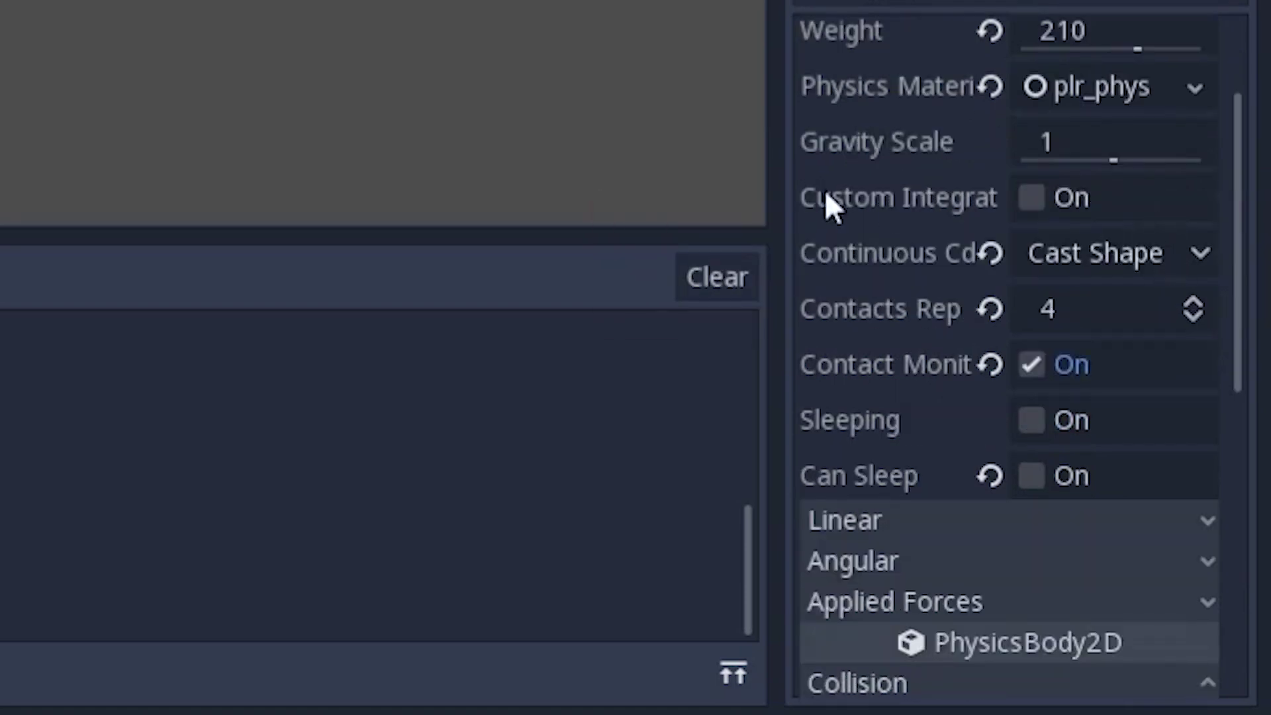
mouse_move(895, 262)
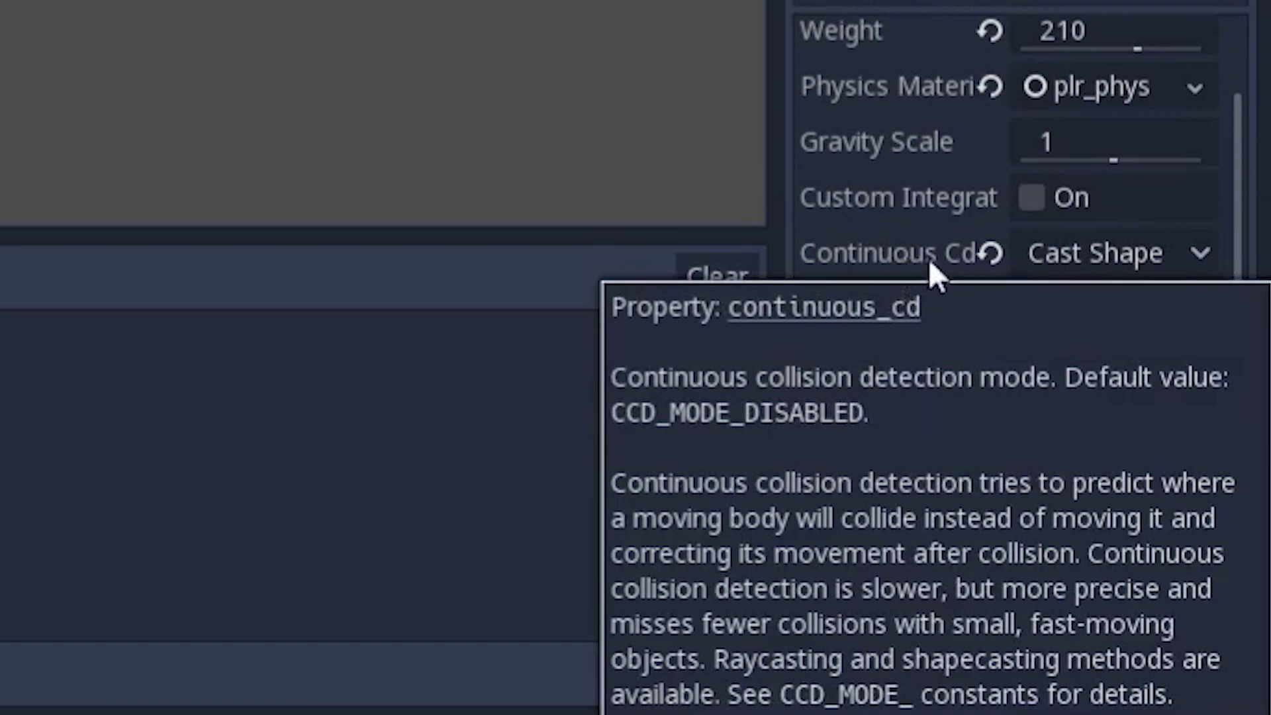
click(1184, 262)
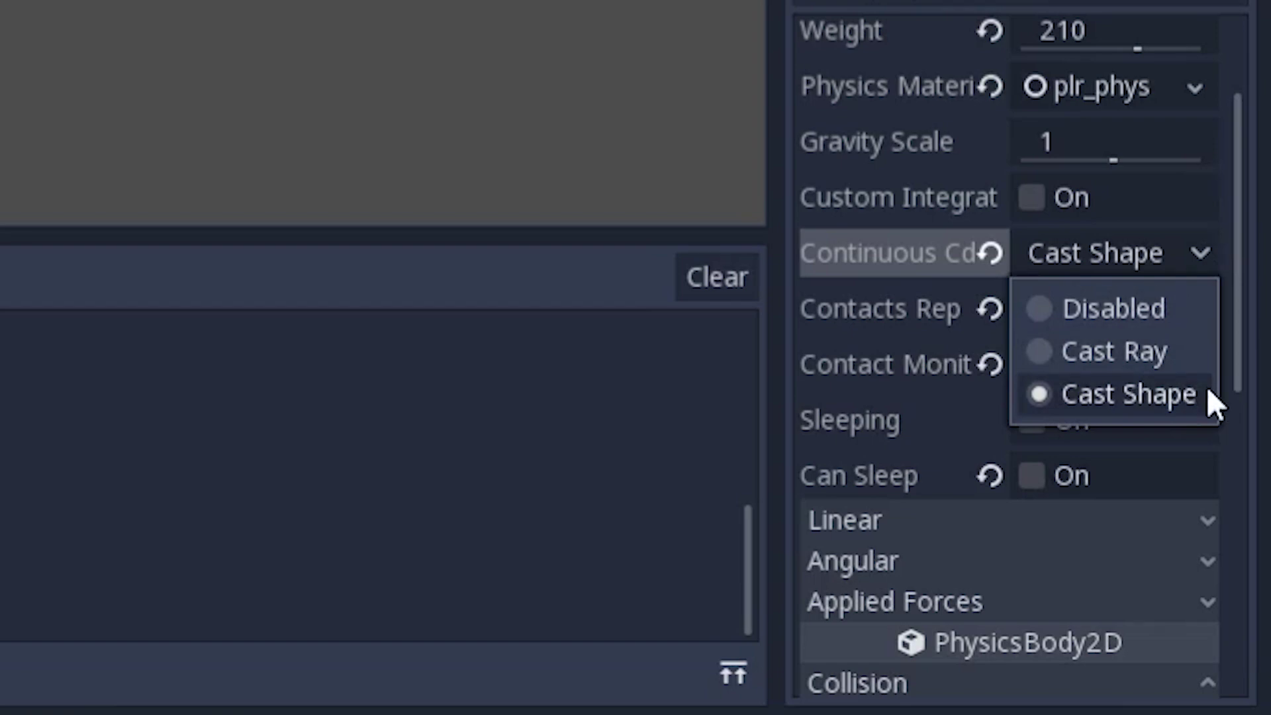
click(1198, 251)
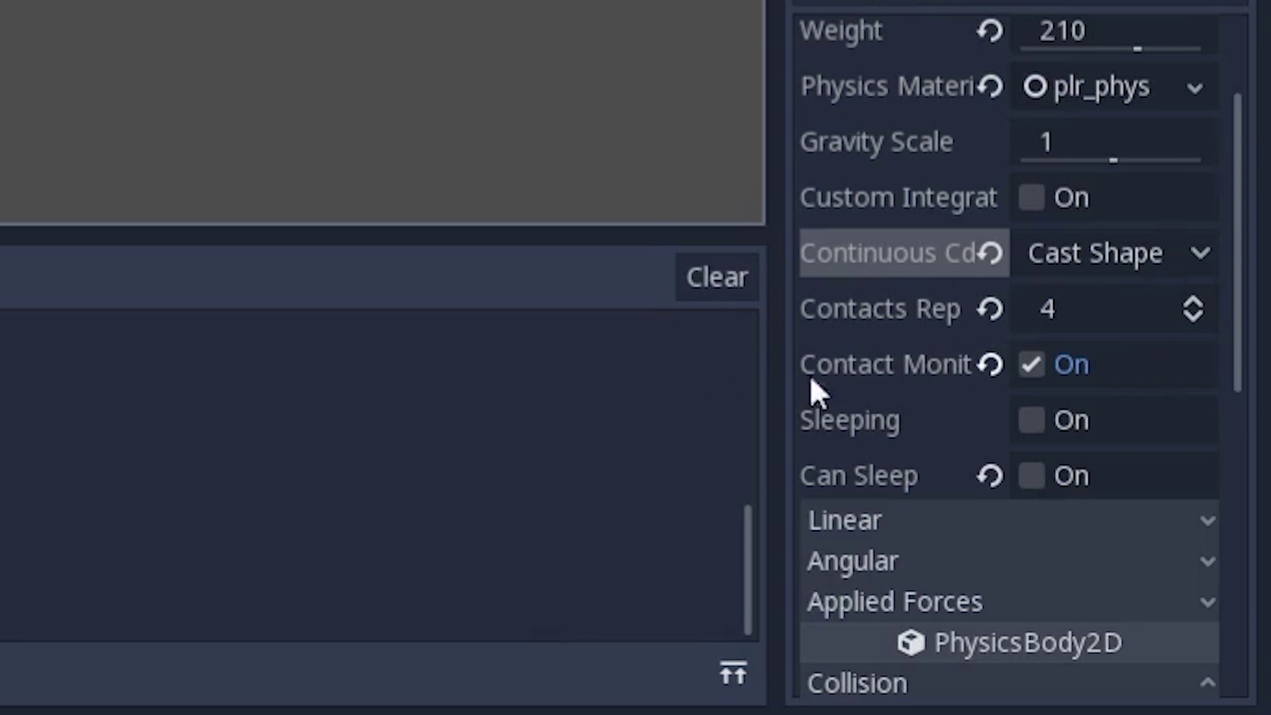
- Set the player body's Contacts Reported to 3 and review its Sleeping and Can Sleep properties
mouse_move(831, 370)
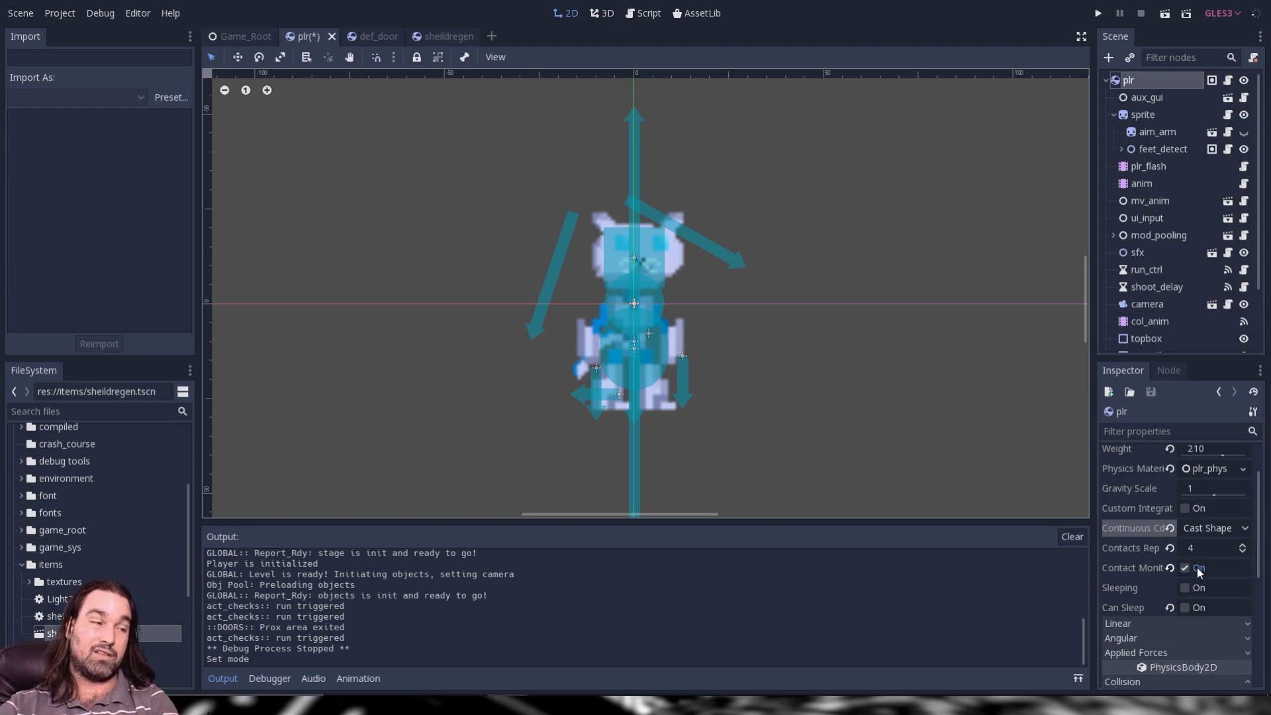
click(1242, 552)
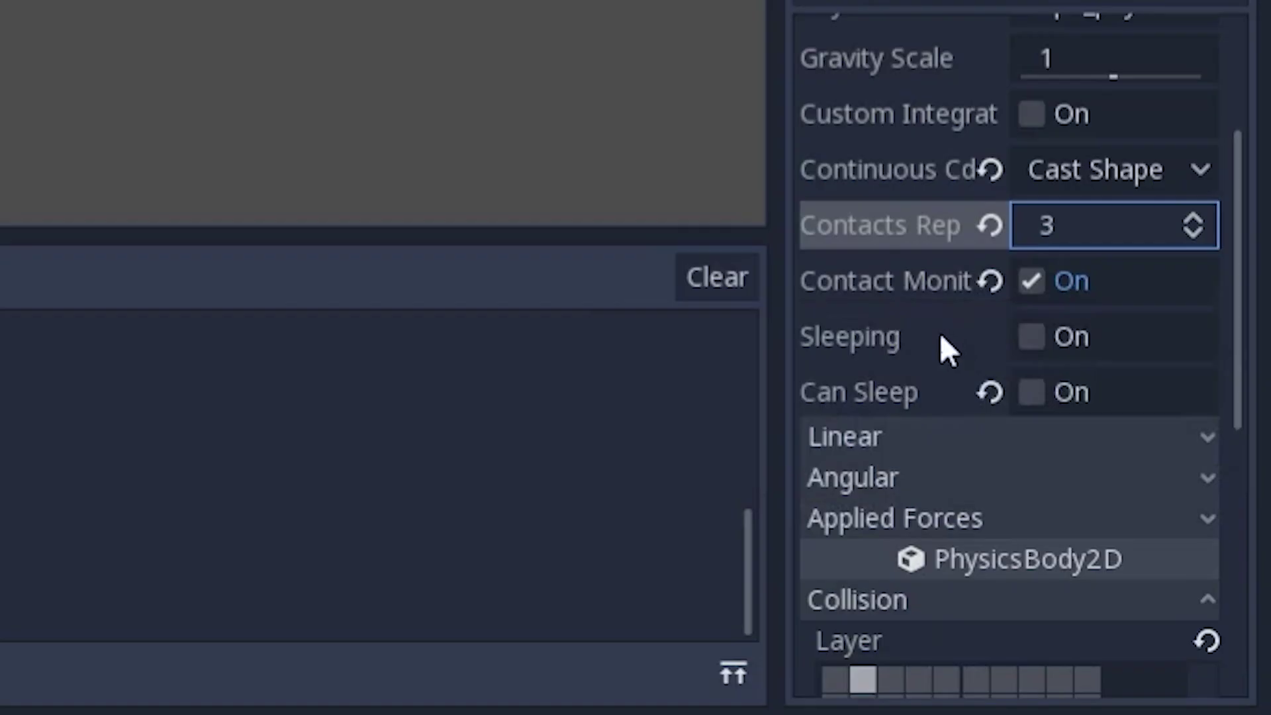
mouse_move(1153, 566)
mouse_move(867, 352)
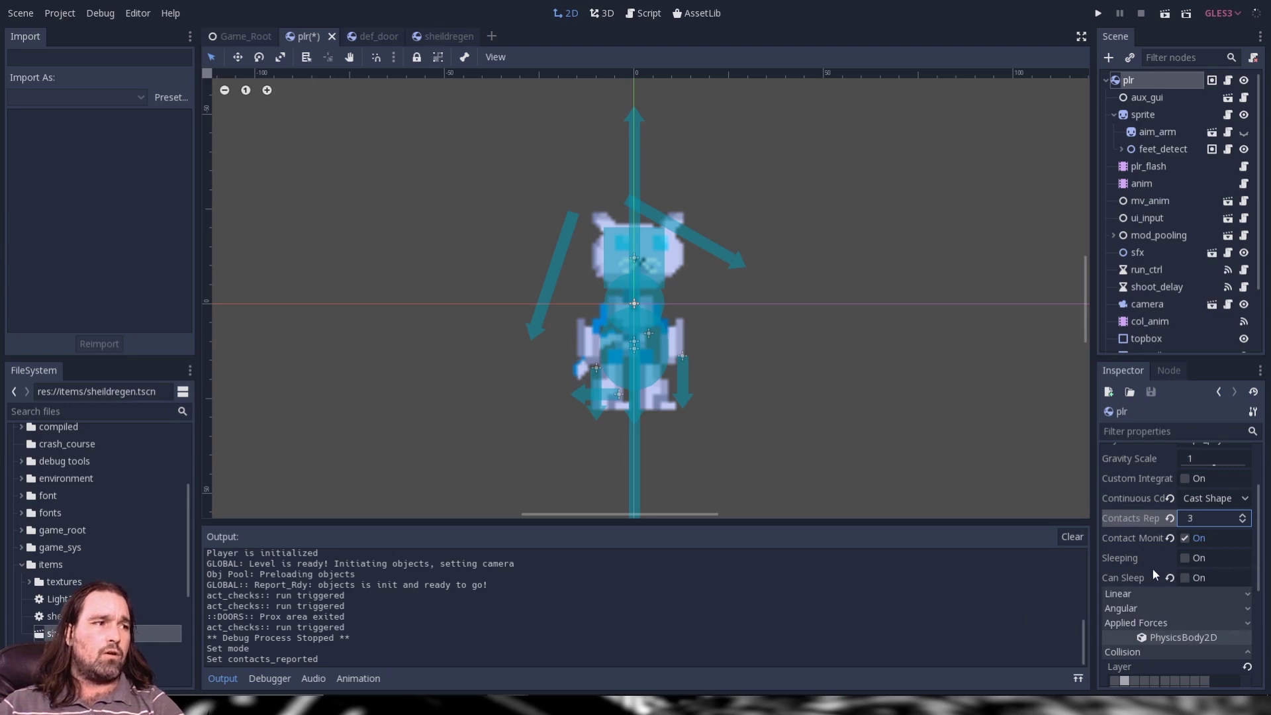
scroll(1176, 582, up, 2)
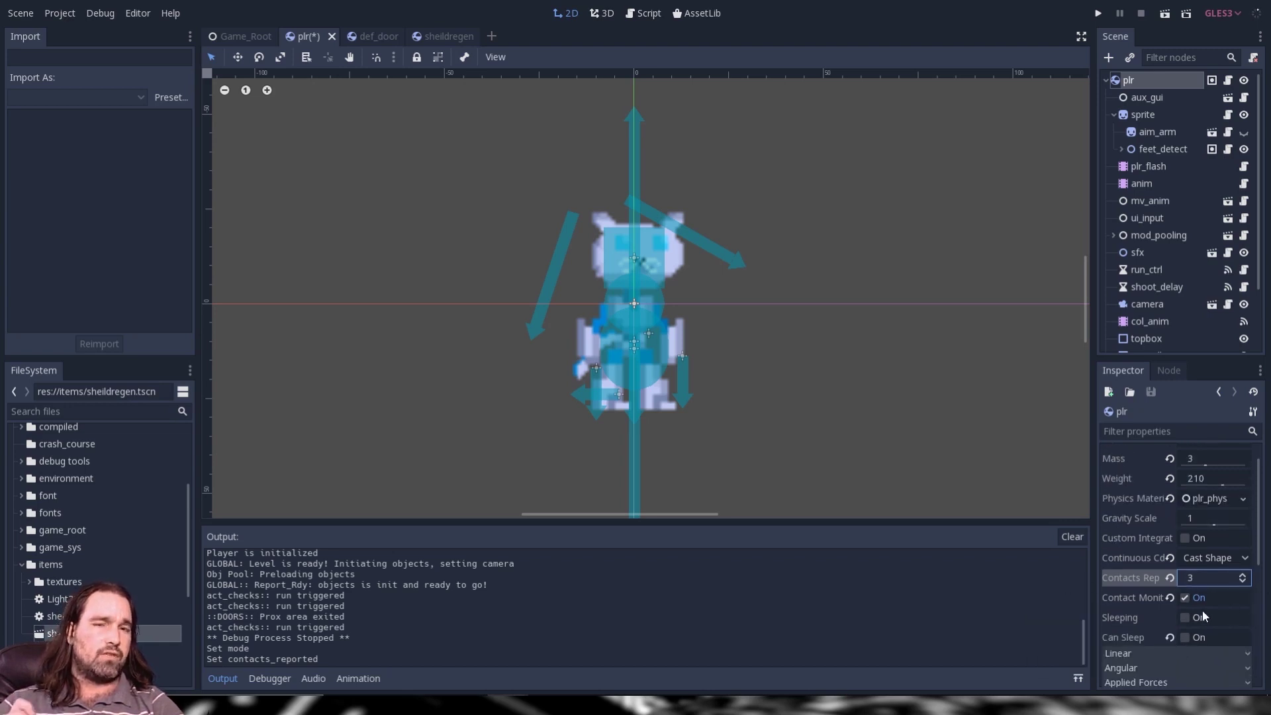
scroll(1176, 611, down, 1)
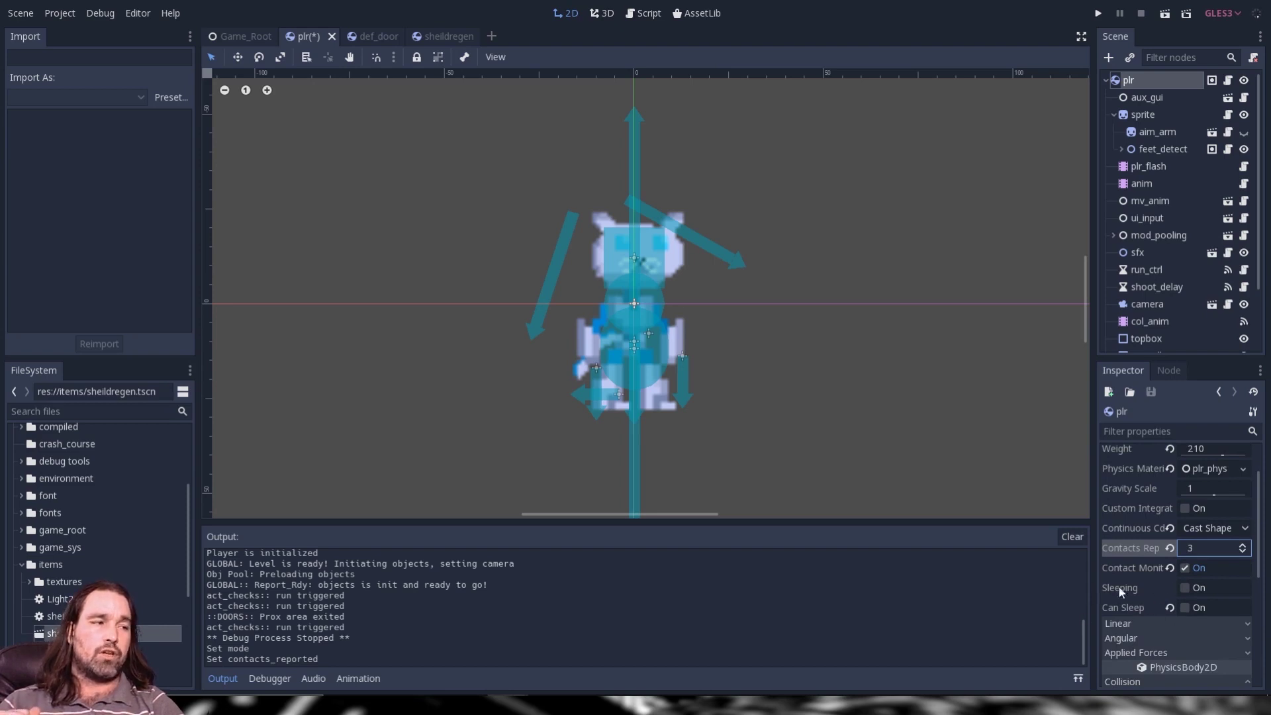
mouse_move(1165, 586)
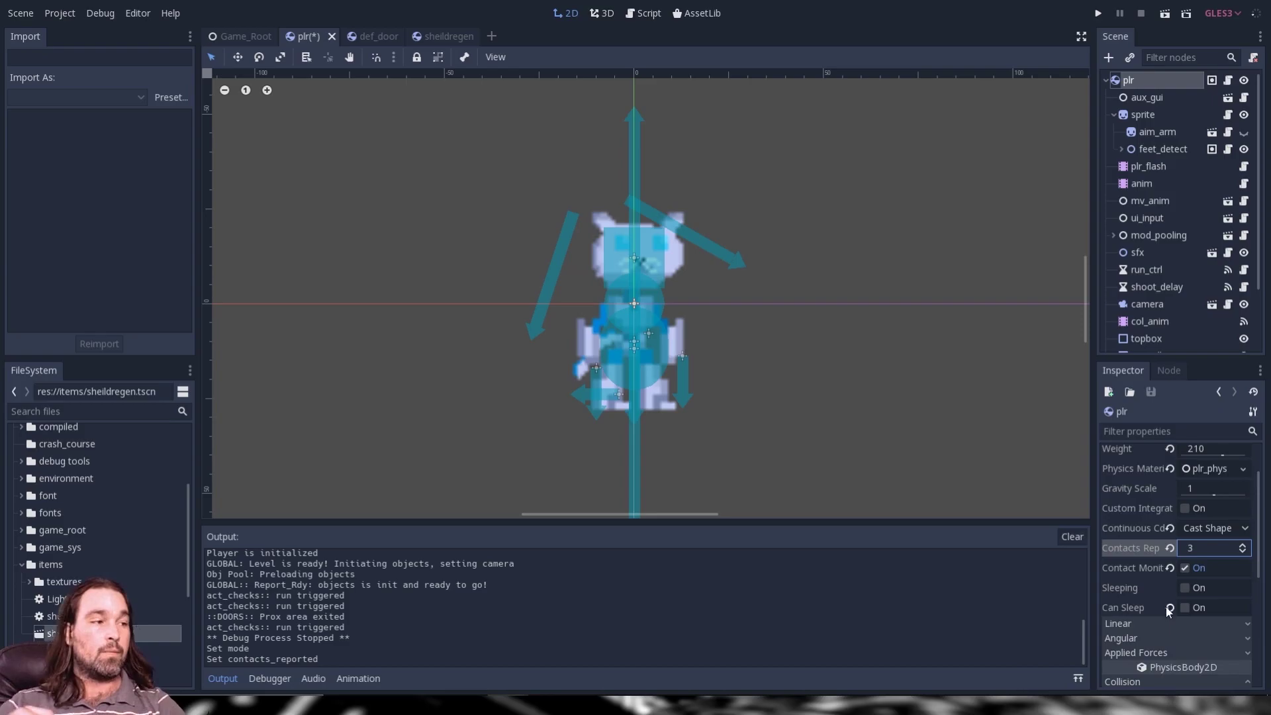
- Enable the tenth layer in the player body's collision mask and save the plr scene
scroll(1185, 609, down, 5)
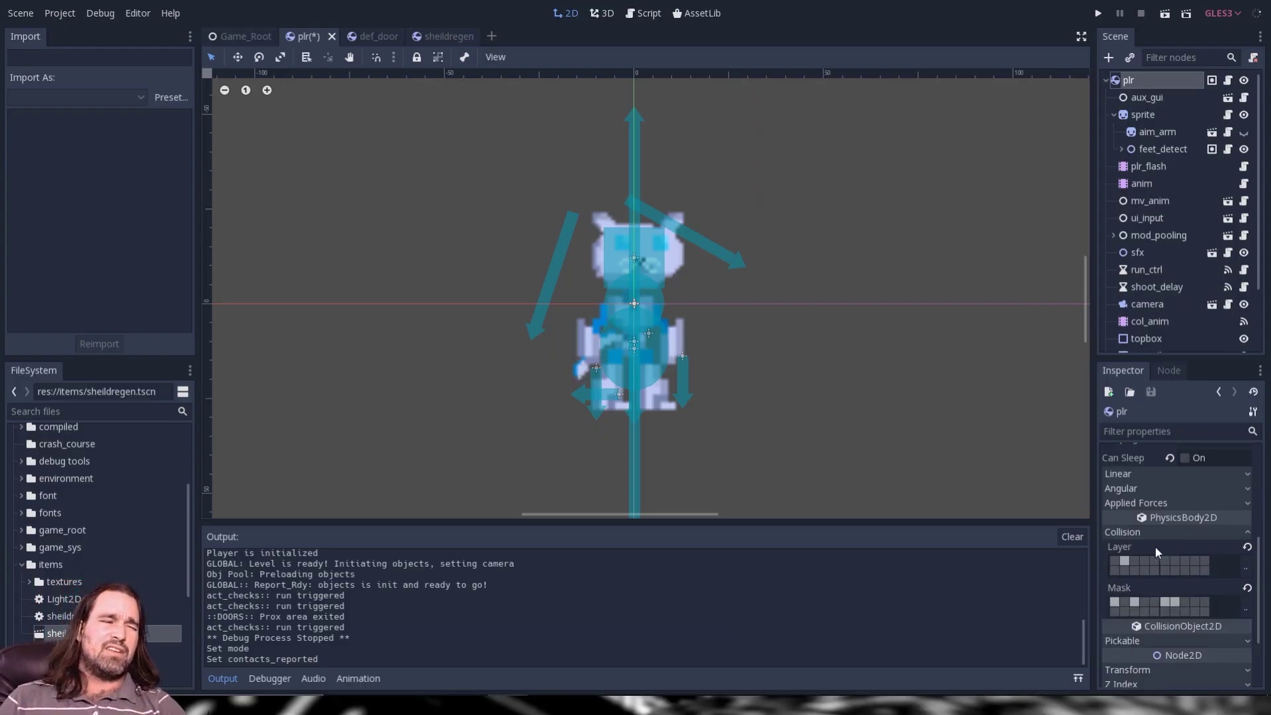
mouse_move(1181, 547)
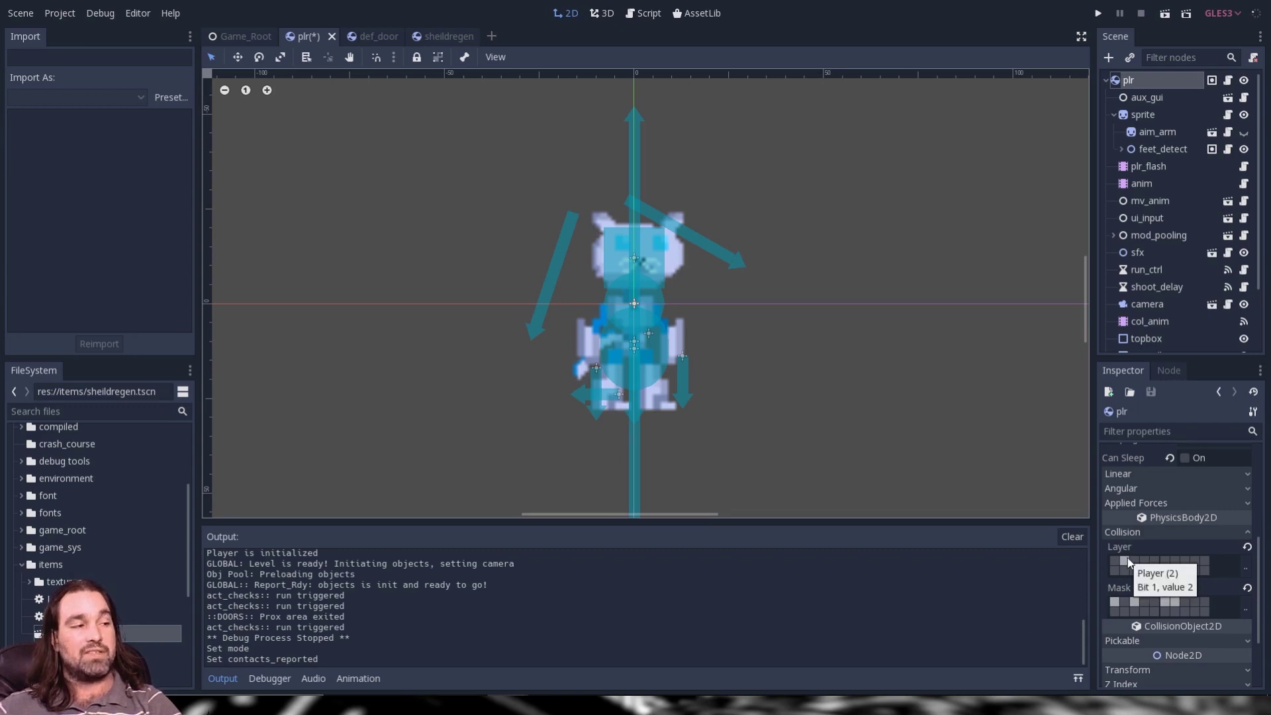
click(1134, 603)
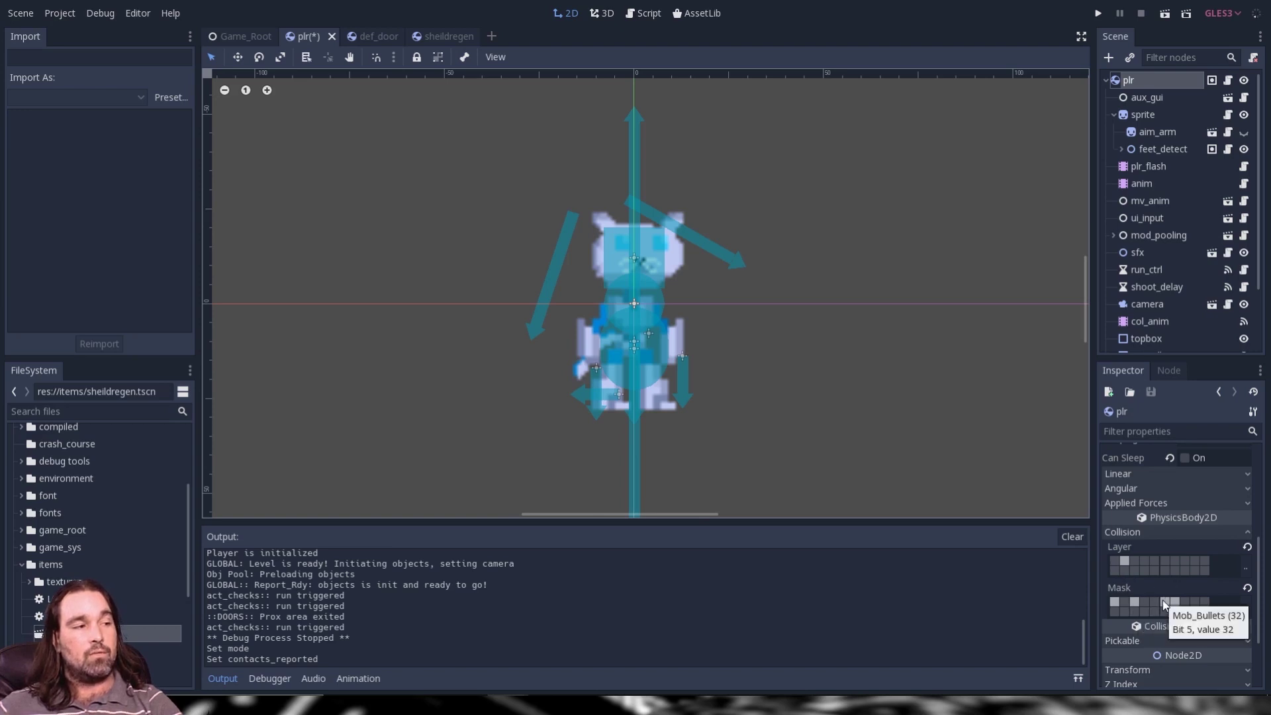
click(1163, 601)
click(1177, 598)
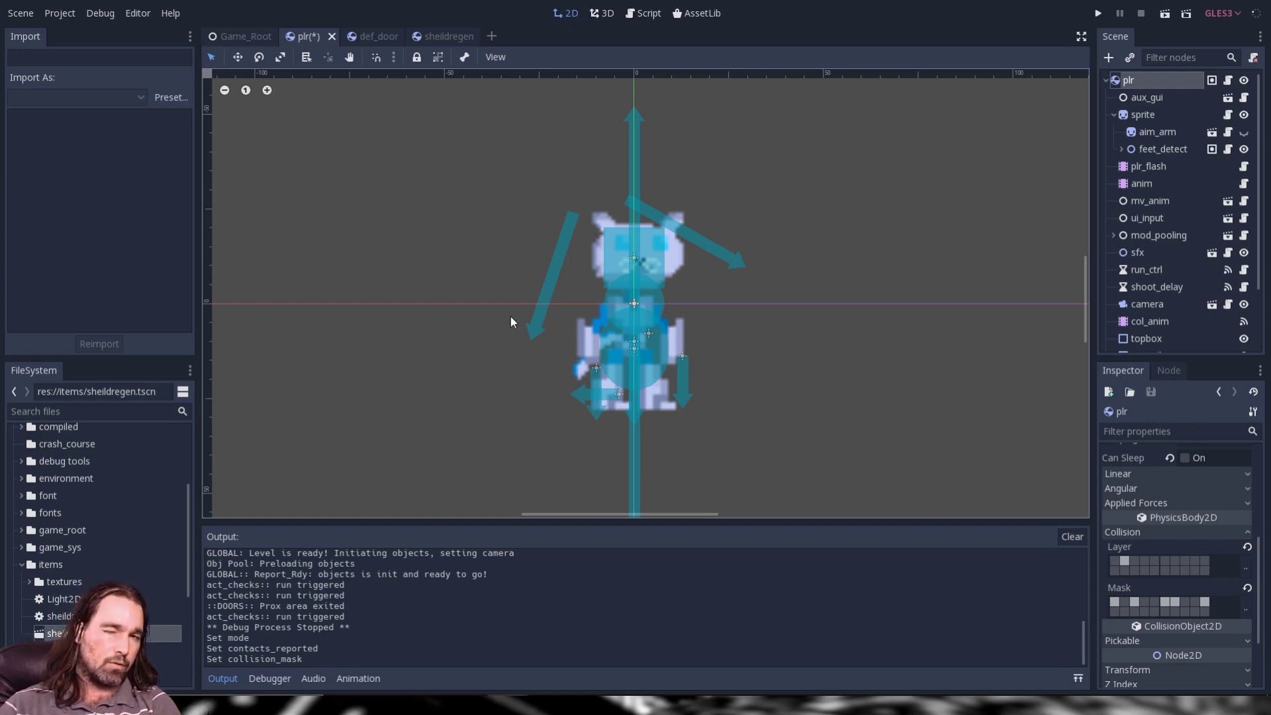
key(ctrl+s)
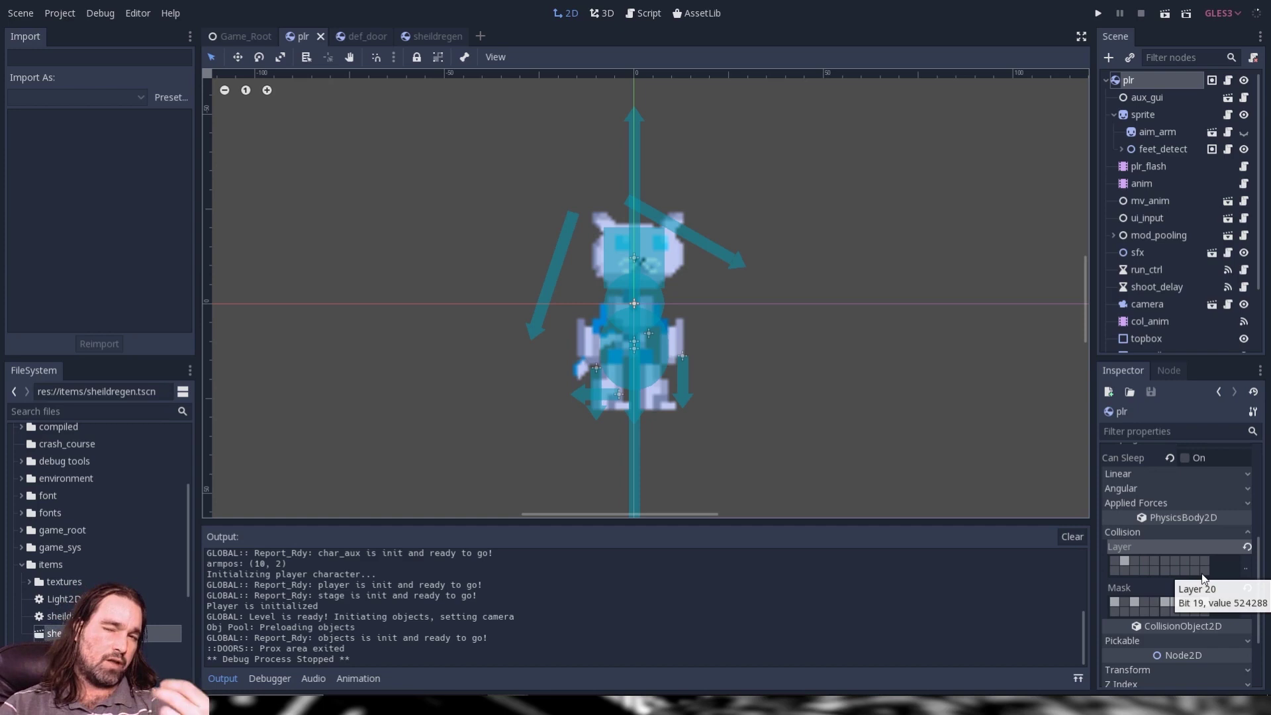
- Switch to the sheildregen scene and examine the collision layer and mask of its Area2D node
key(ctrl+Tab)
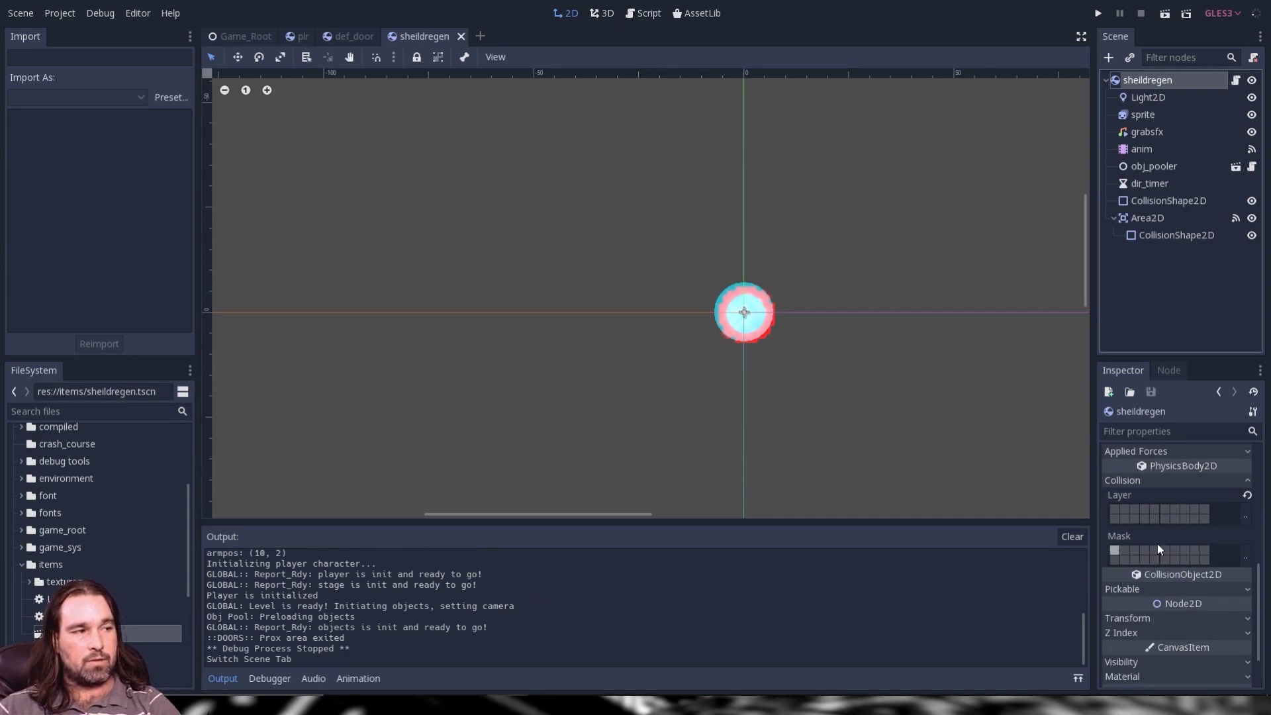
click(1165, 237)
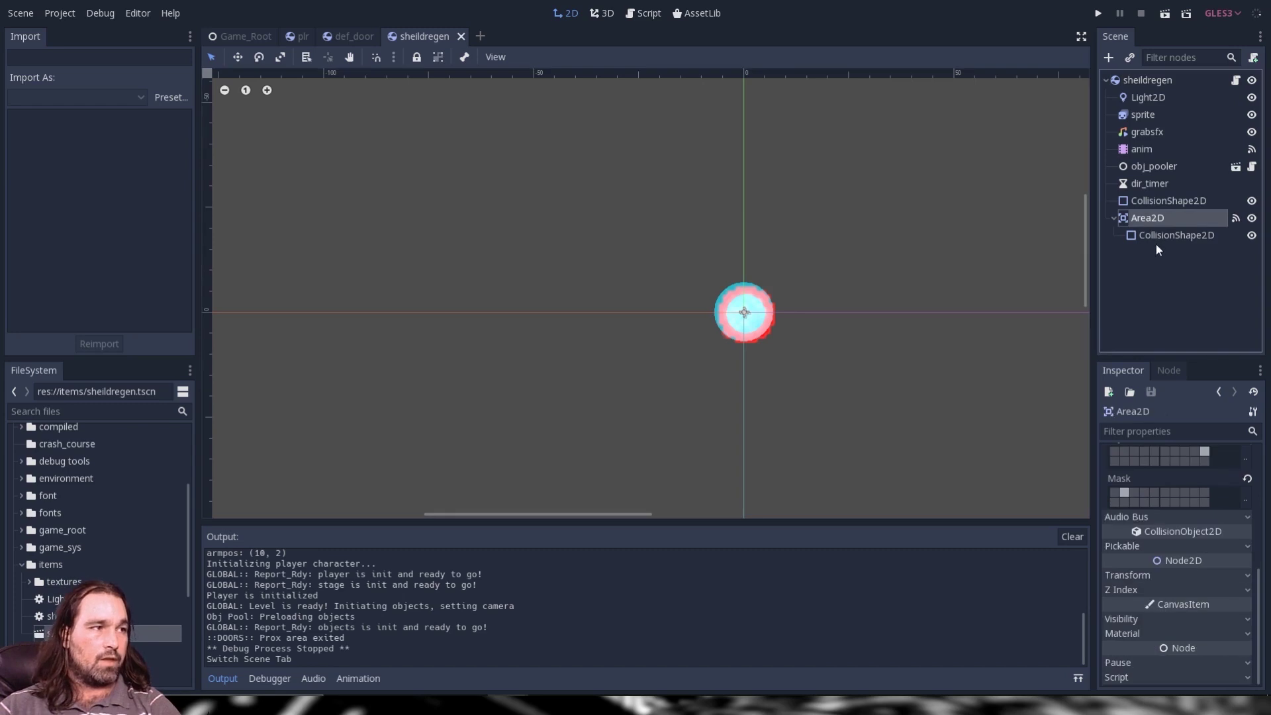
click(1144, 218)
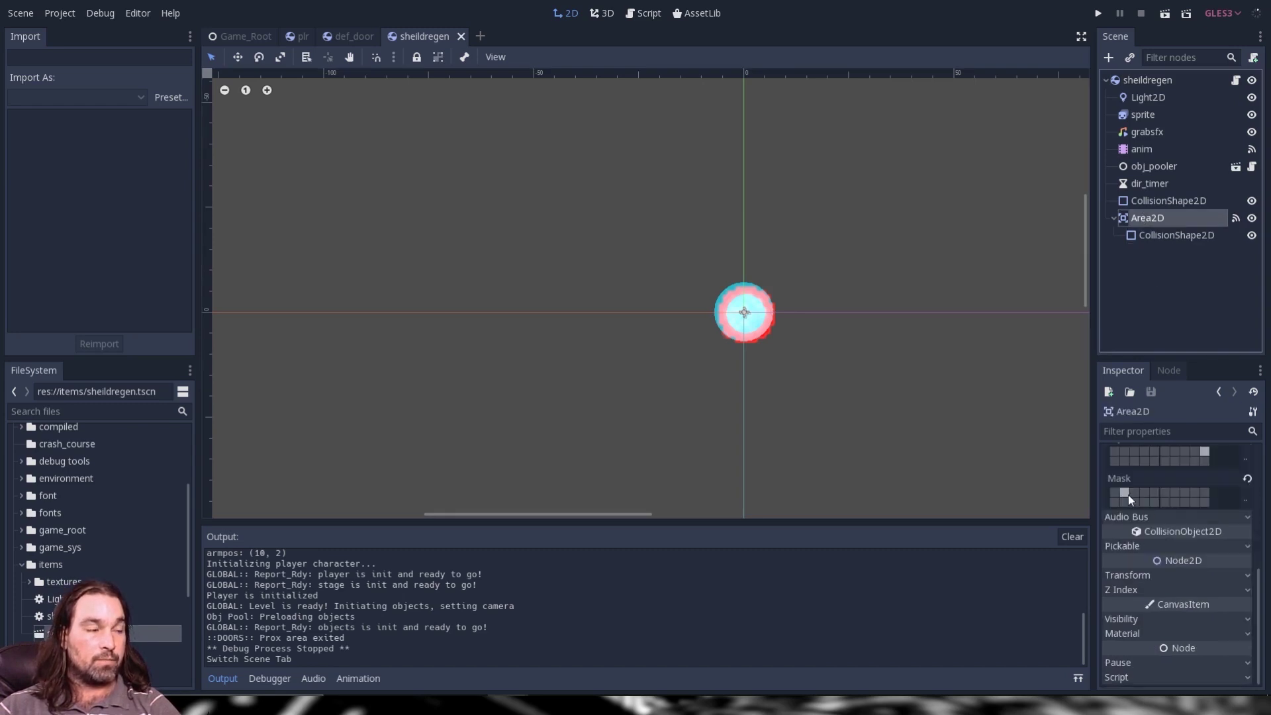
scroll(1125, 492, up, 2)
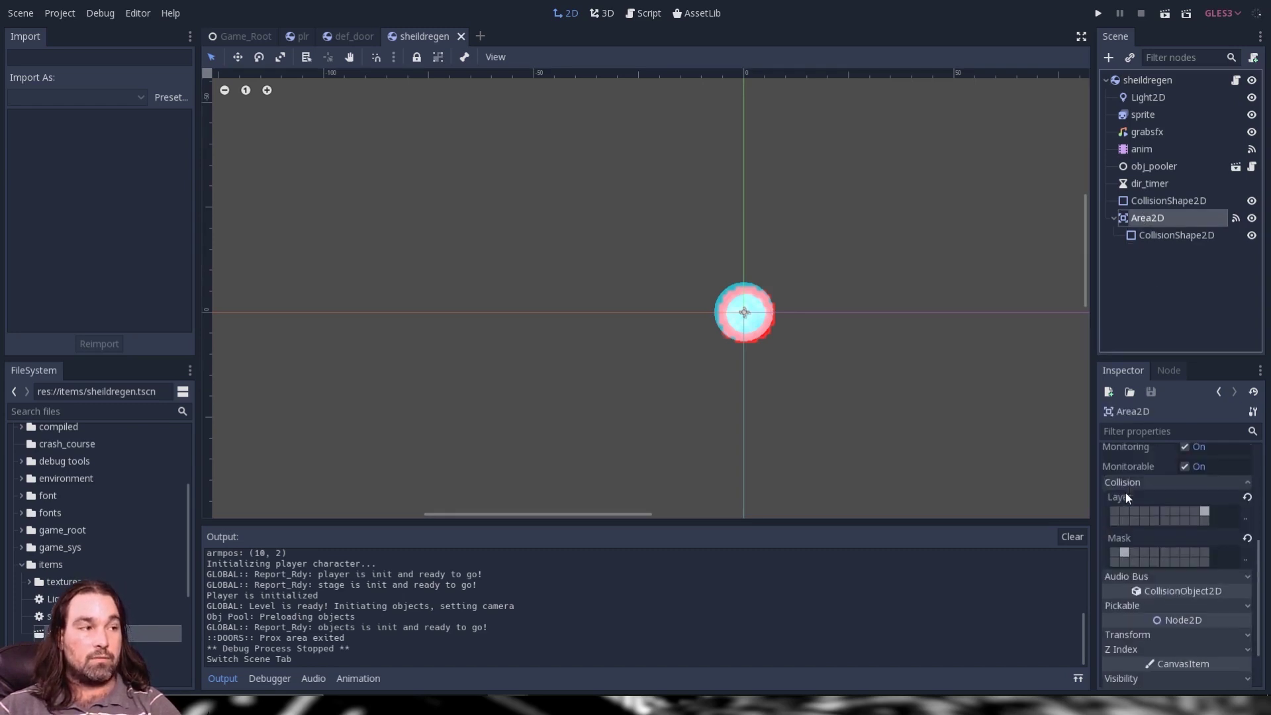
click(1204, 509)
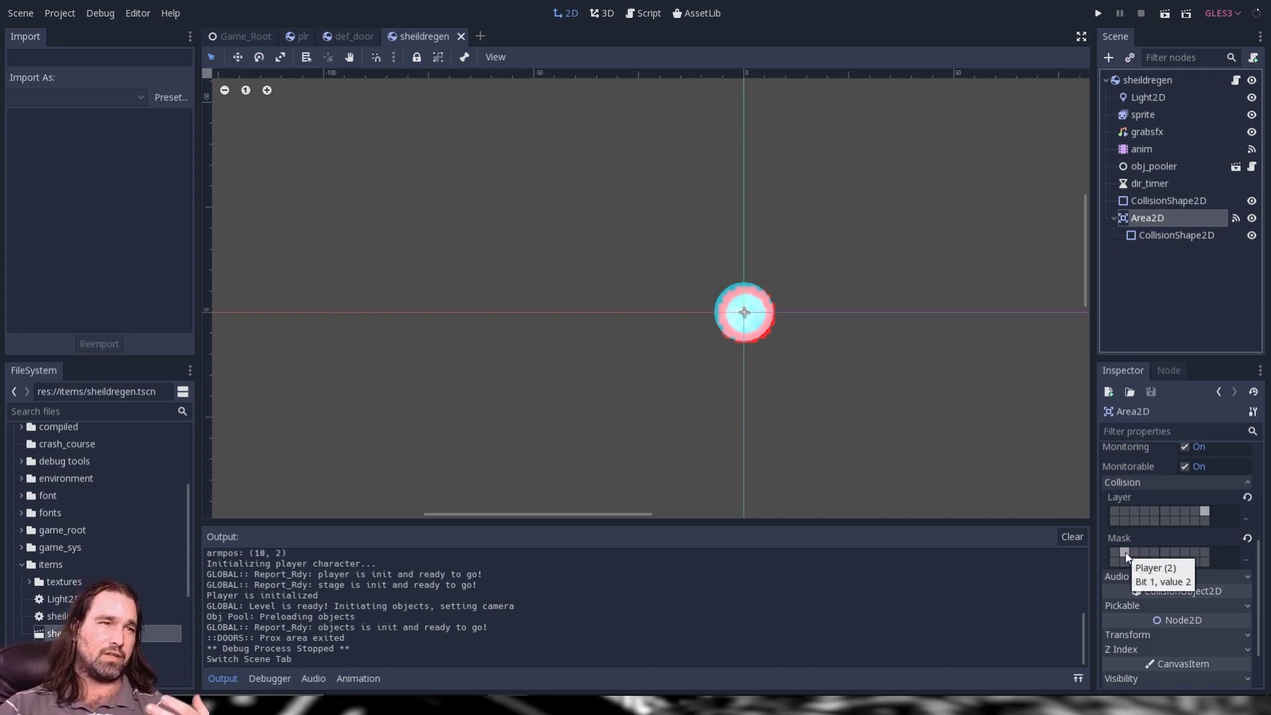
- Leave the sheildregen scene and examine the Collision Mask and Collide With settings of a RayCast2D node
key(ctrl+shift+Tab)
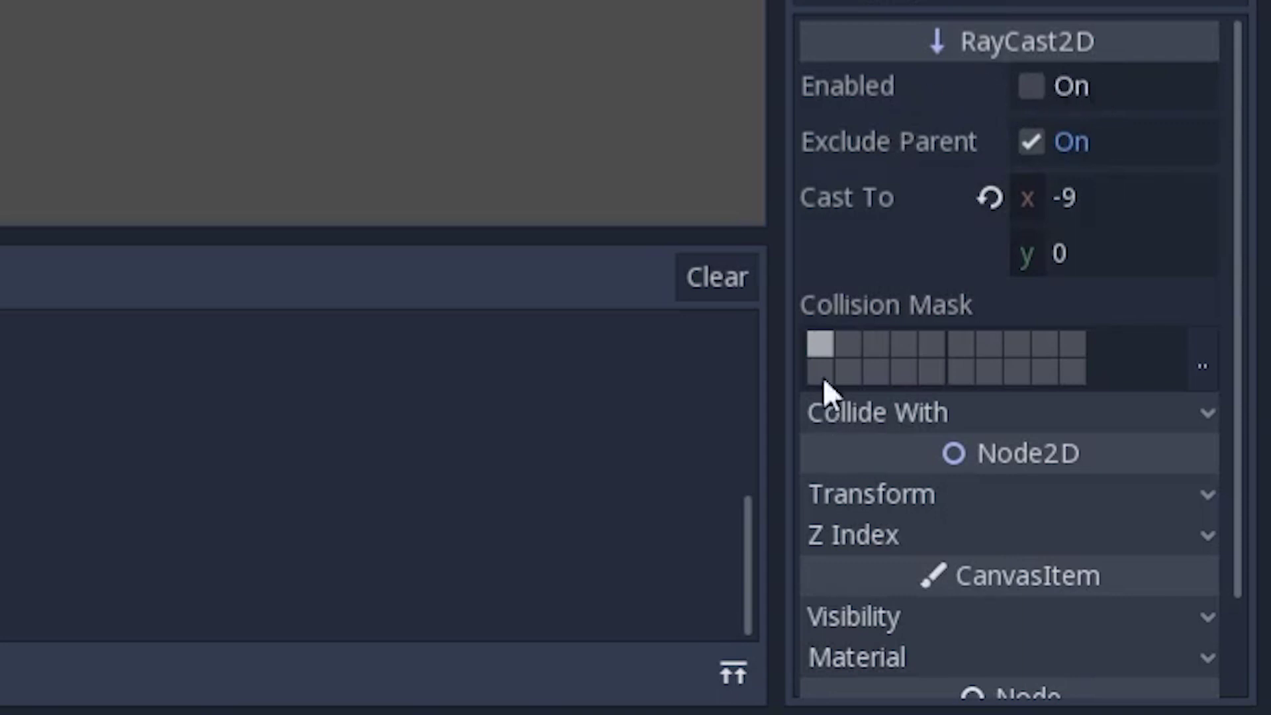
click(1135, 412)
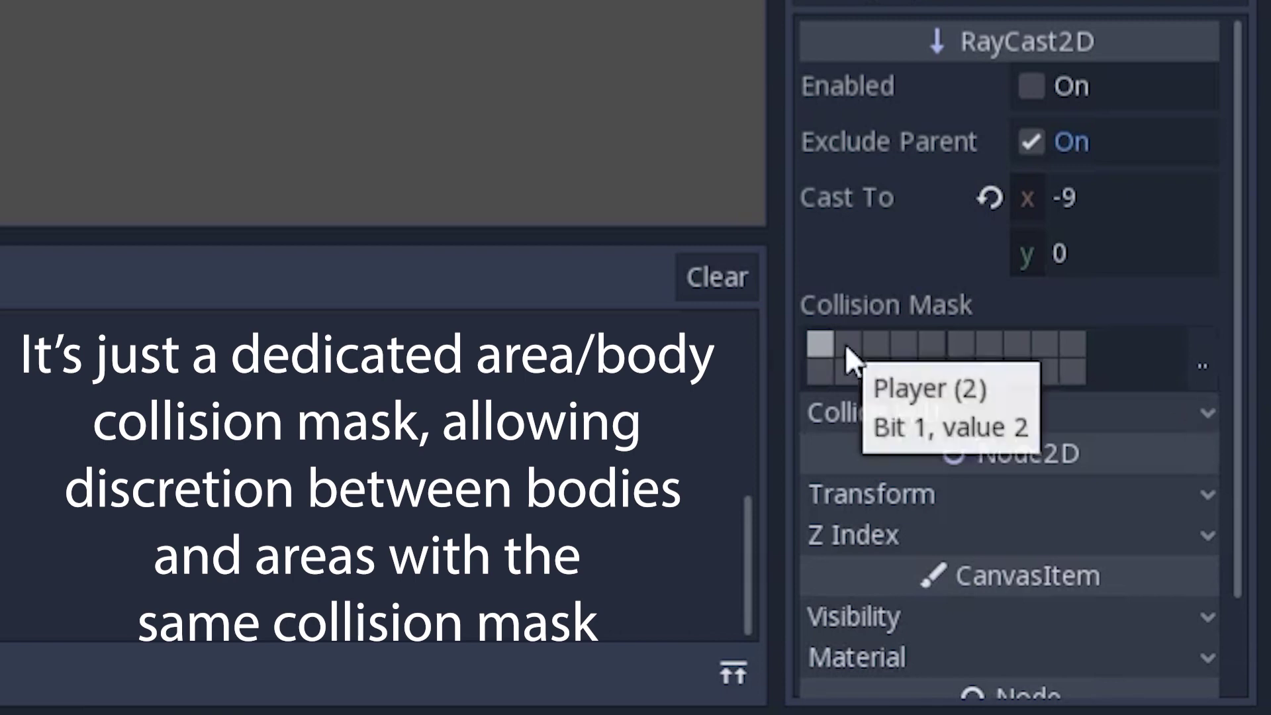
- Open the feet_detect script and examine the force_raycast_update and is_colliding calls in spin_recover_check
mouse_move(933, 368)
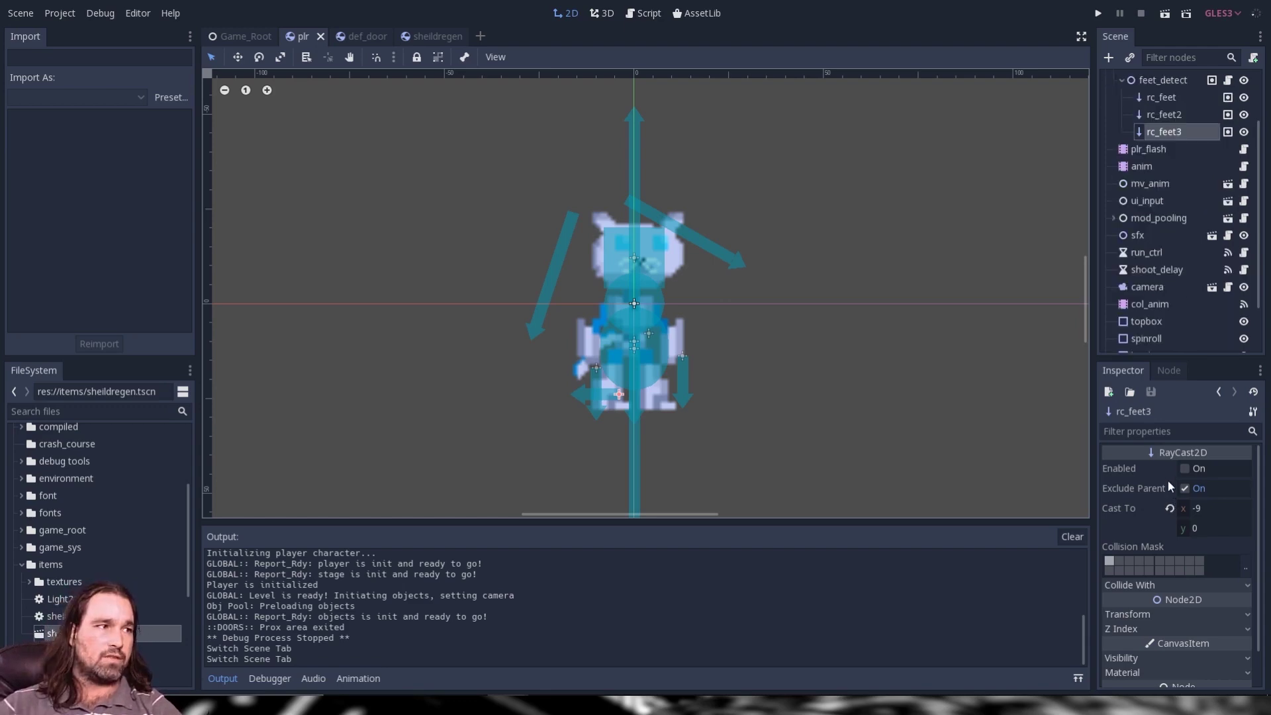
click(1227, 149)
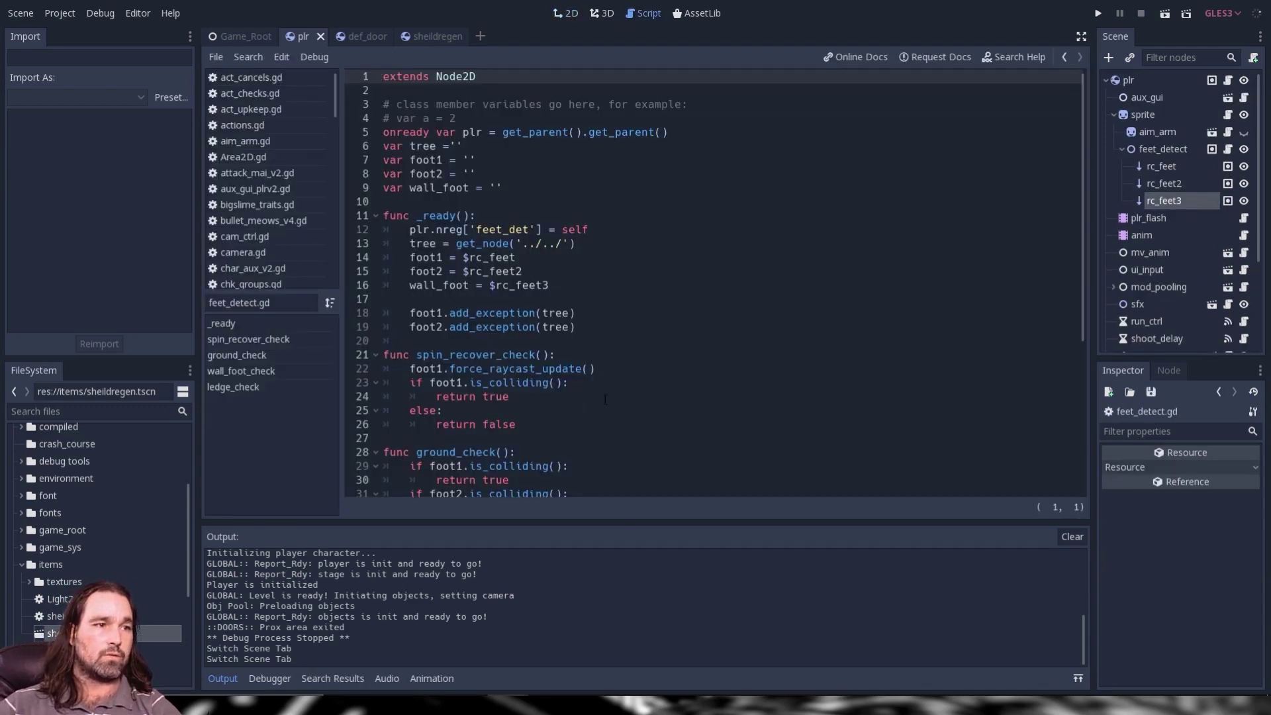
scroll(525, 390, down, 2)
click(645, 282)
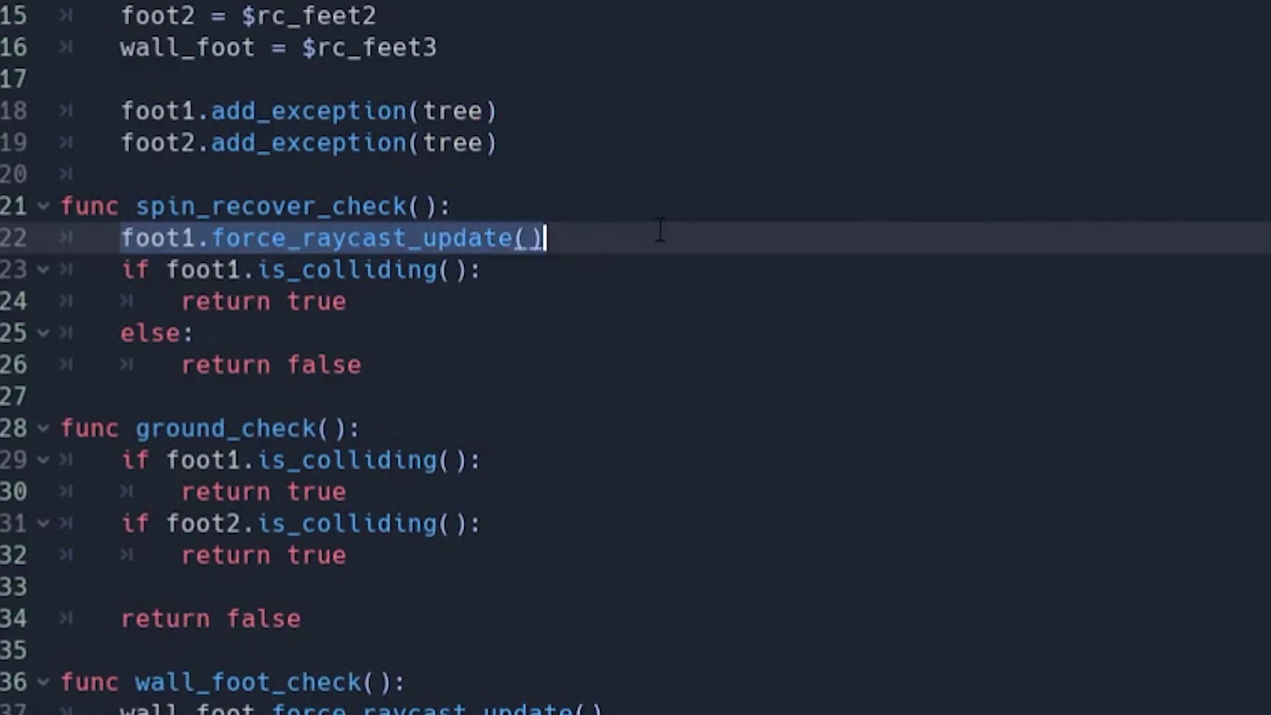
click(602, 305)
drag(46, 250, 539, 263)
click(535, 298)
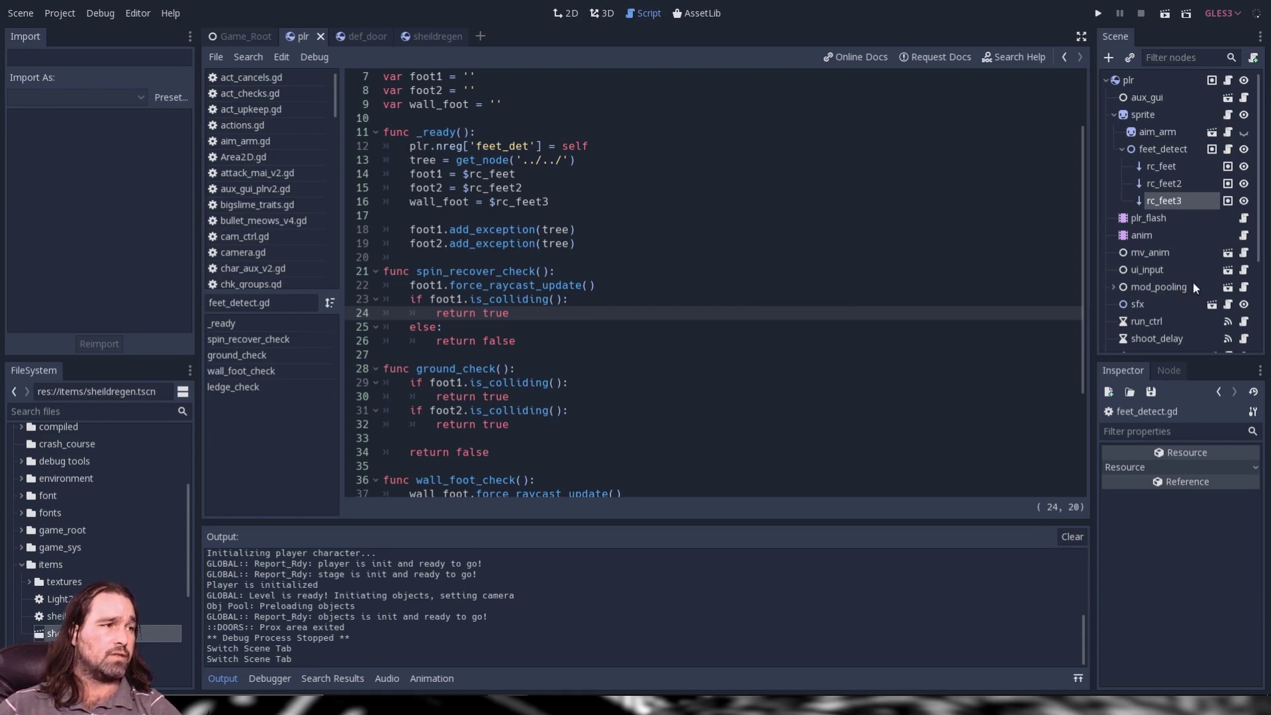
- Switch to the sheildregen scene and examine the Area2D node's Monitoring, Monitorable and gravity properties
scroll(1175, 255, down, 4)
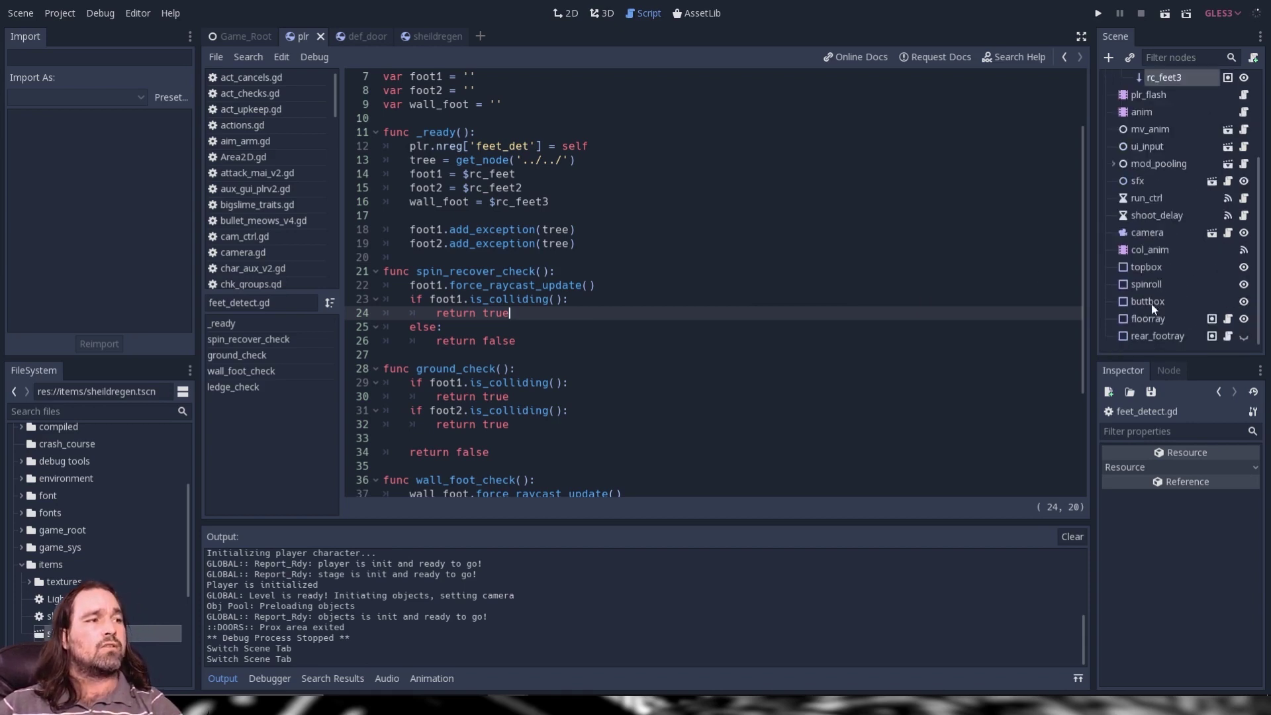
key(ctrl+Tab)
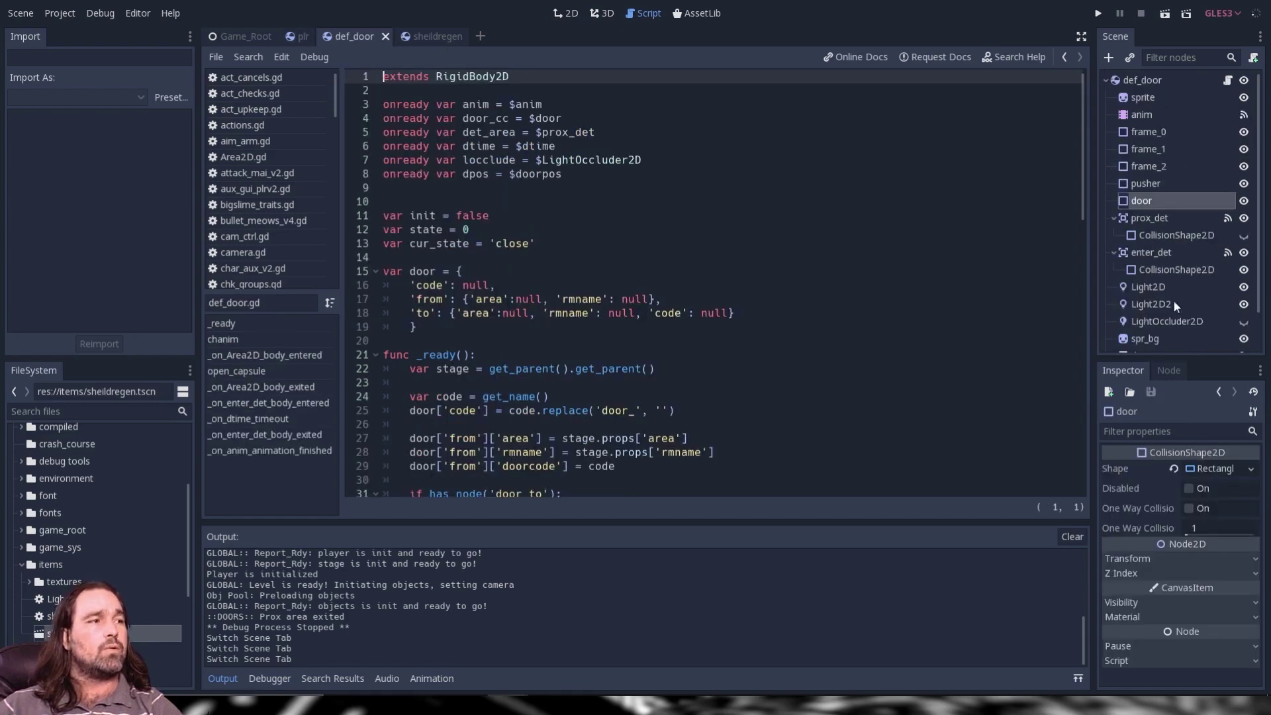
key(ctrl+Tab)
click(1142, 216)
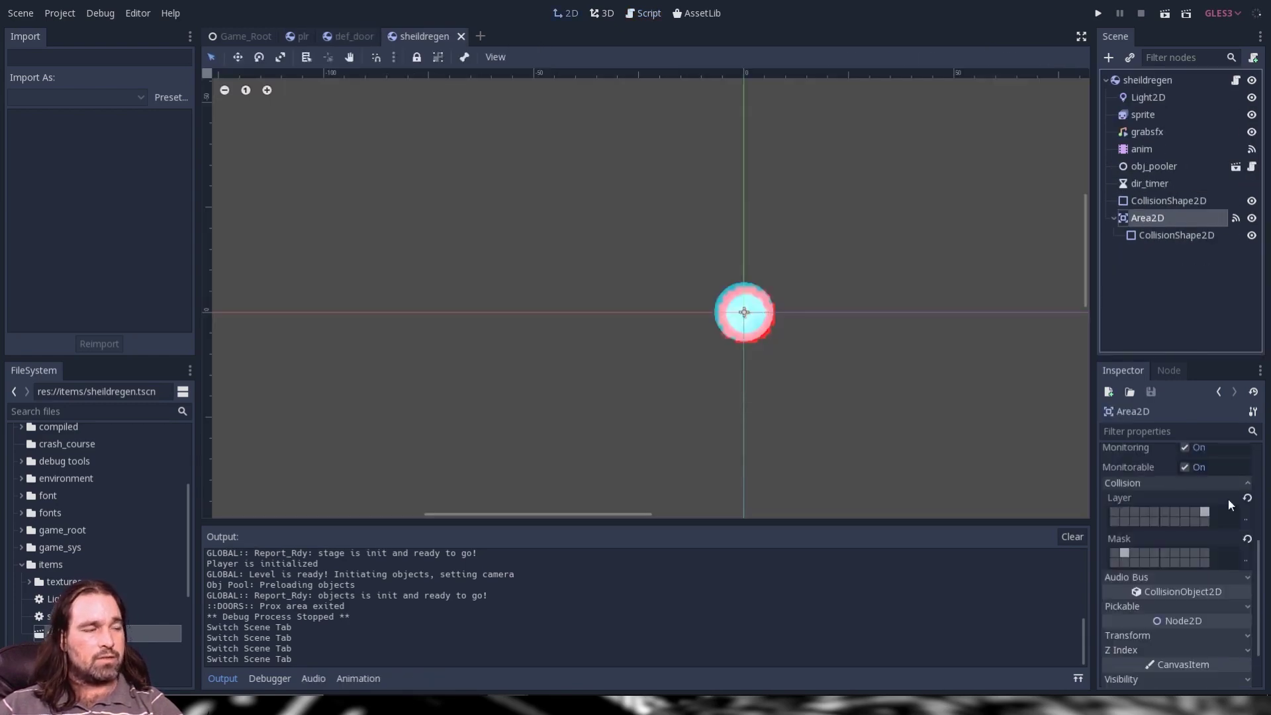
scroll(1205, 535, up, 3)
scroll(1203, 536, up, 3)
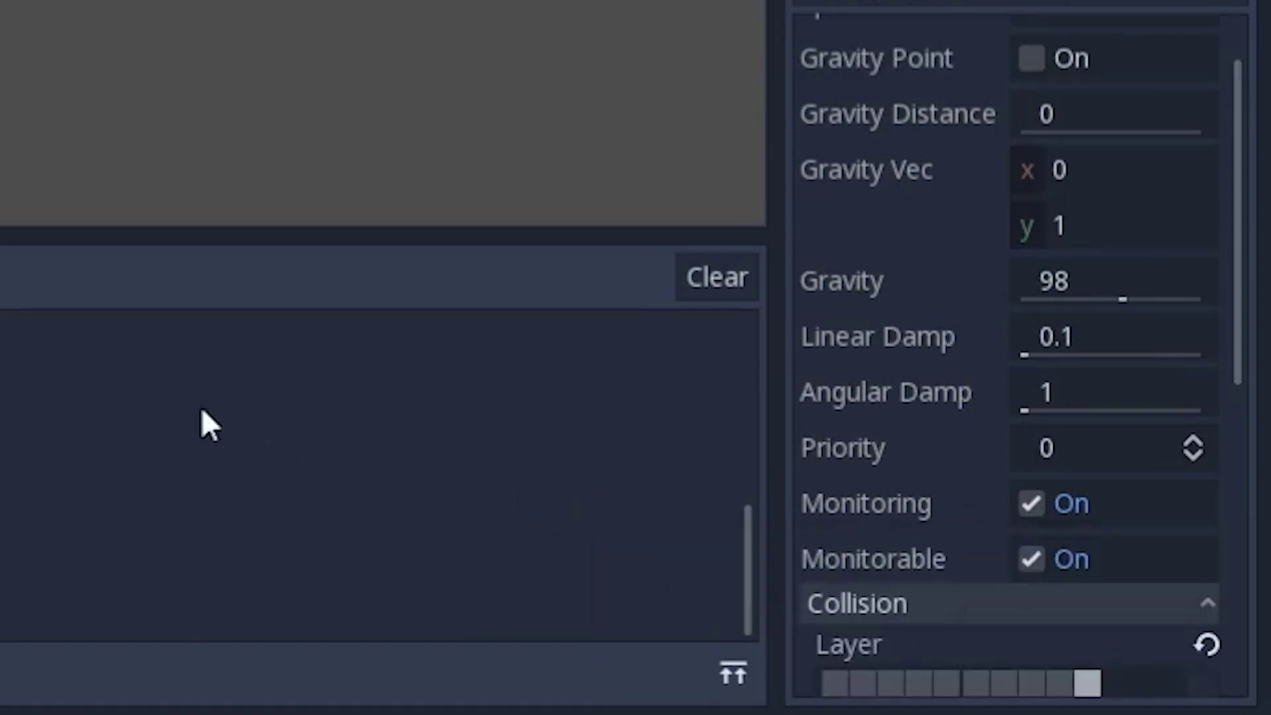
scroll(809, 463, down, 2)
scroll(809, 464, down, 2)
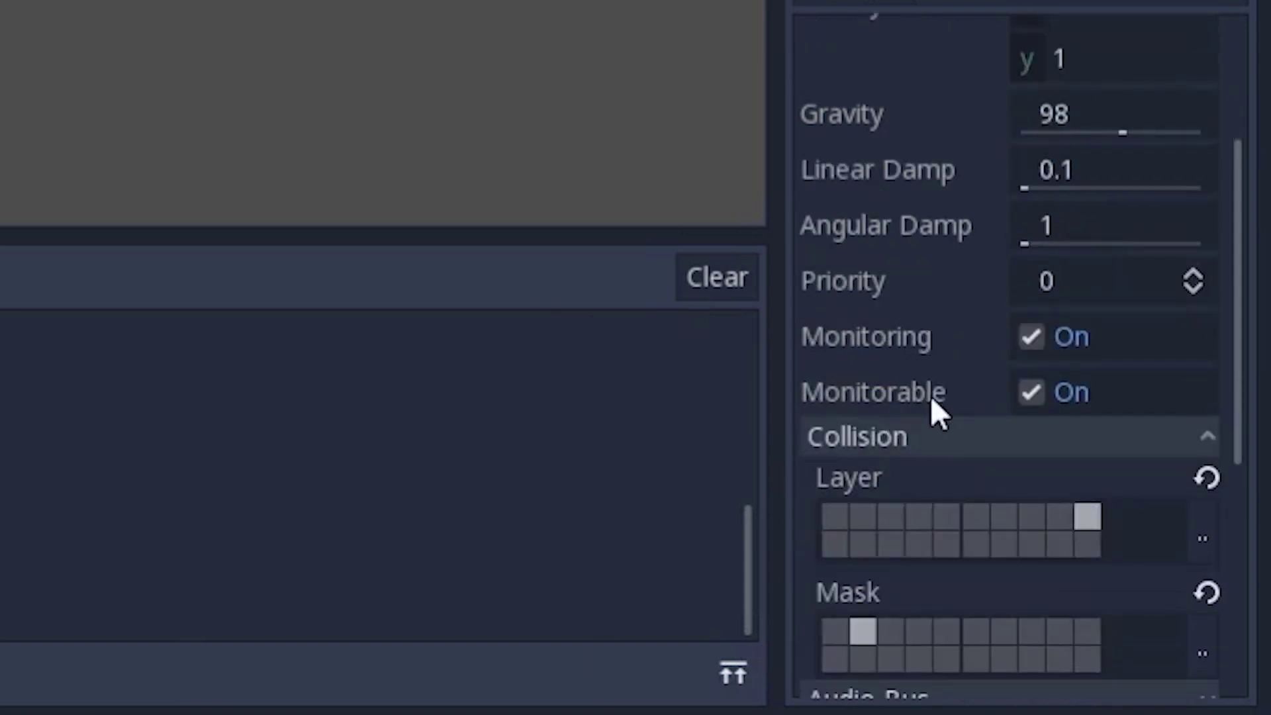
mouse_move(931, 400)
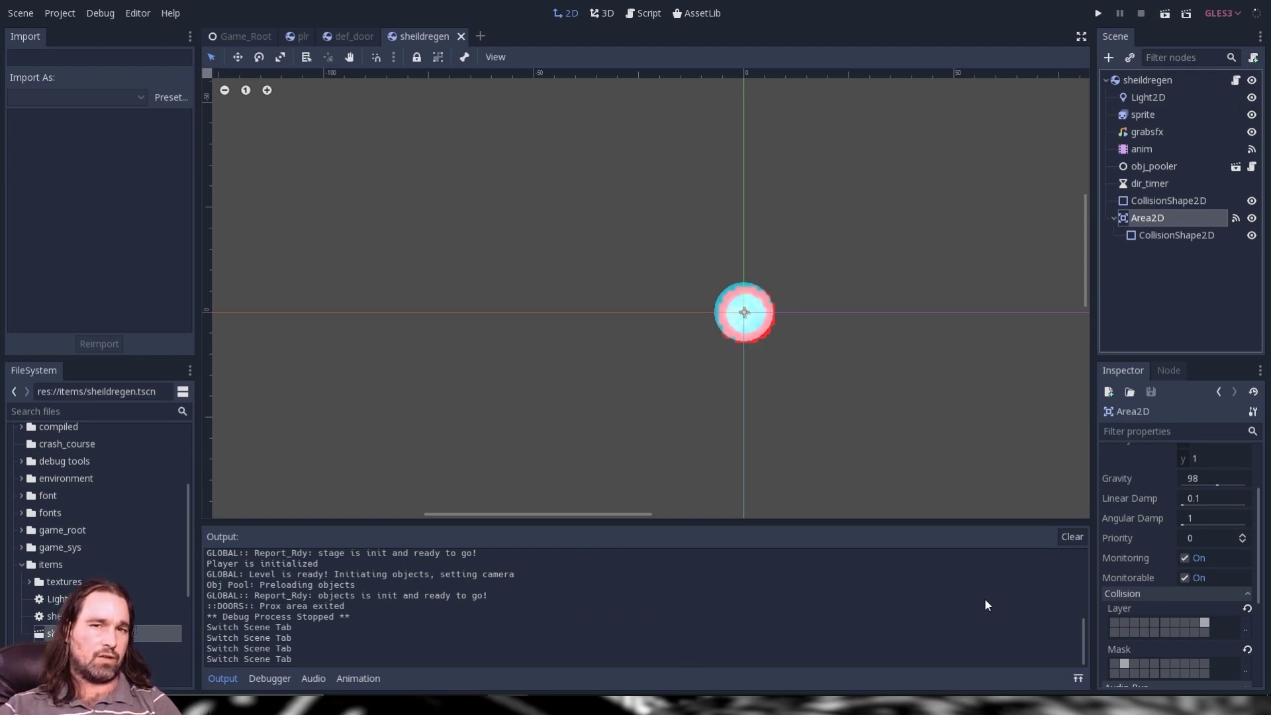
scroll(1125, 464, up, 2)
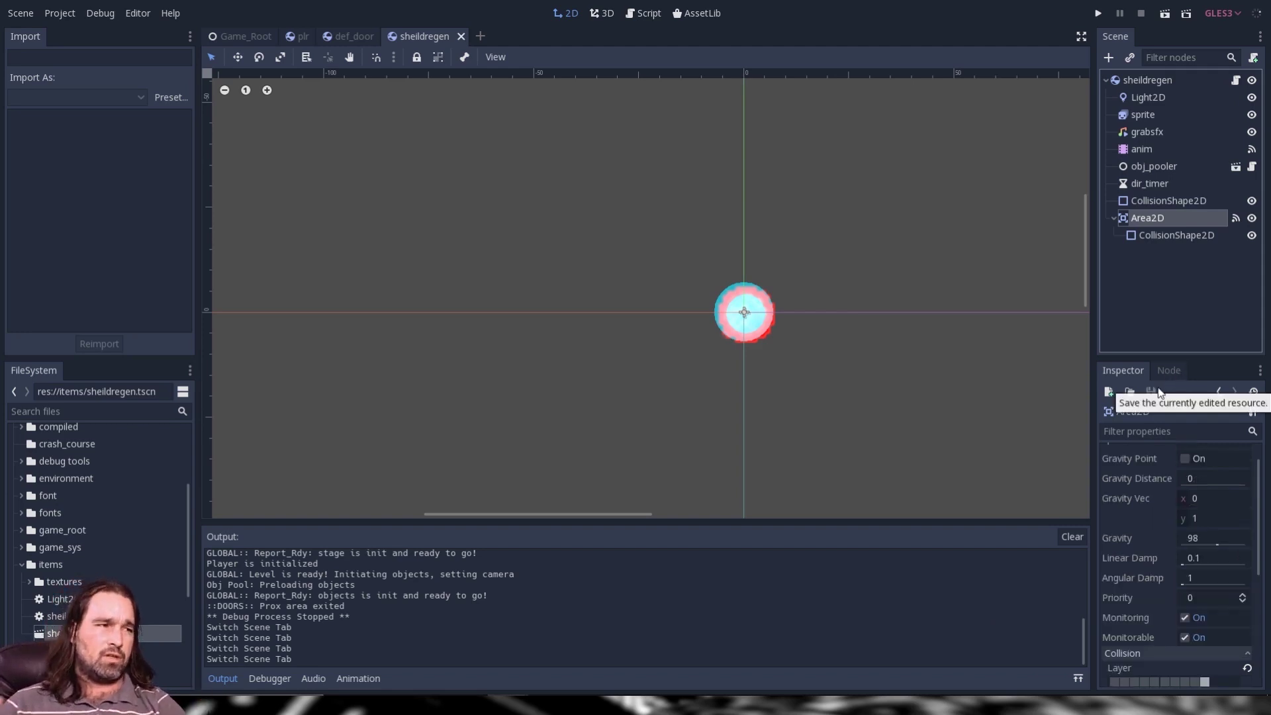
- Compare the Area2D node's signals, including the connected body_entered, with those of the sheildregen root body
click(1169, 369)
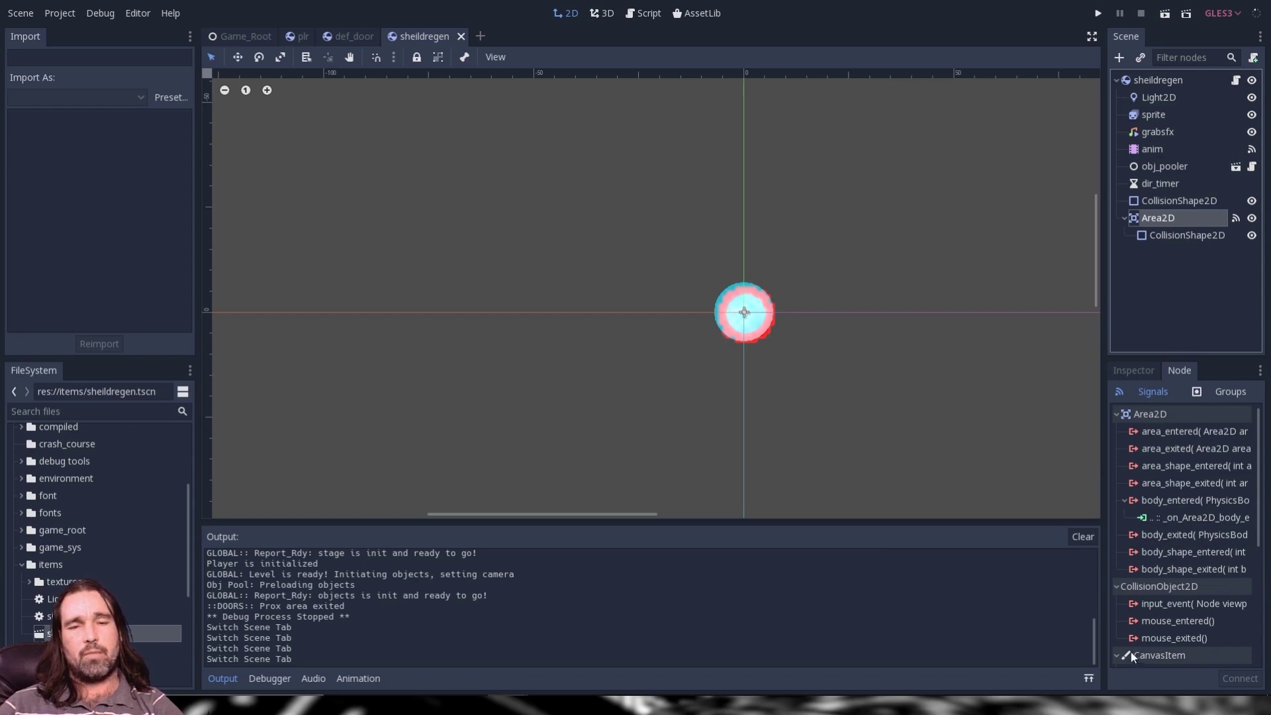
click(1199, 517)
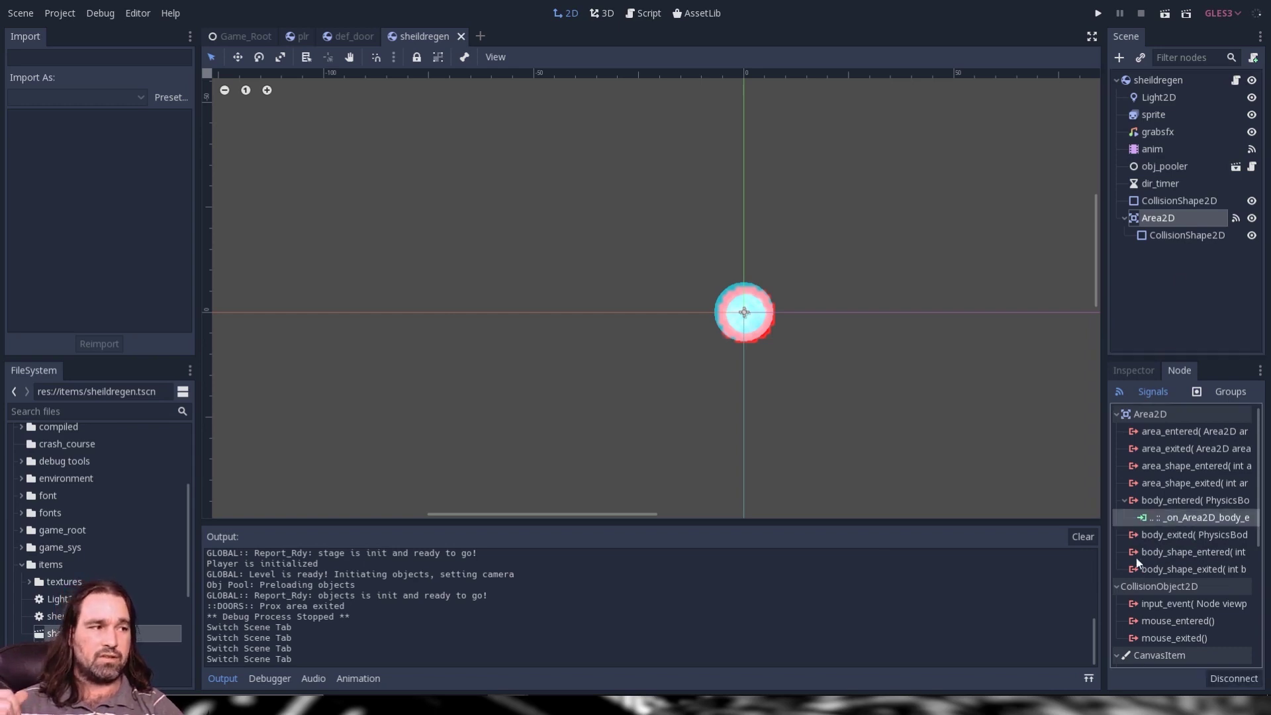
click(1182, 82)
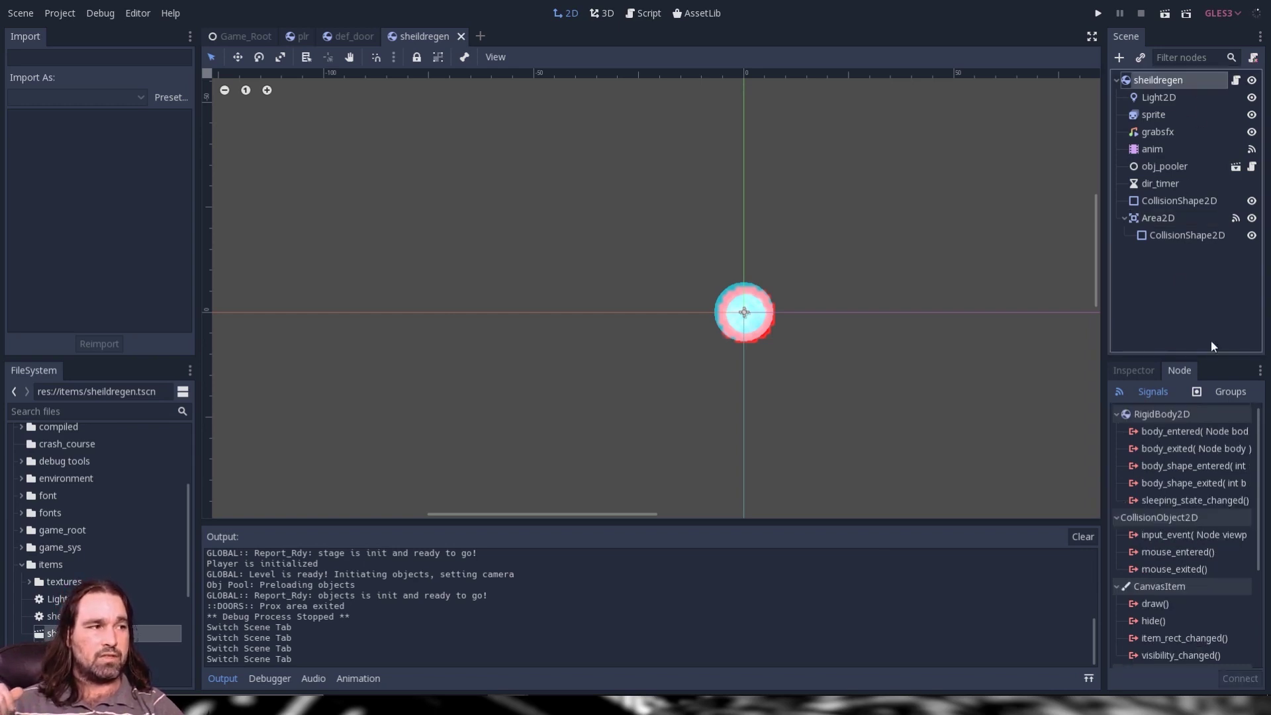
click(1153, 217)
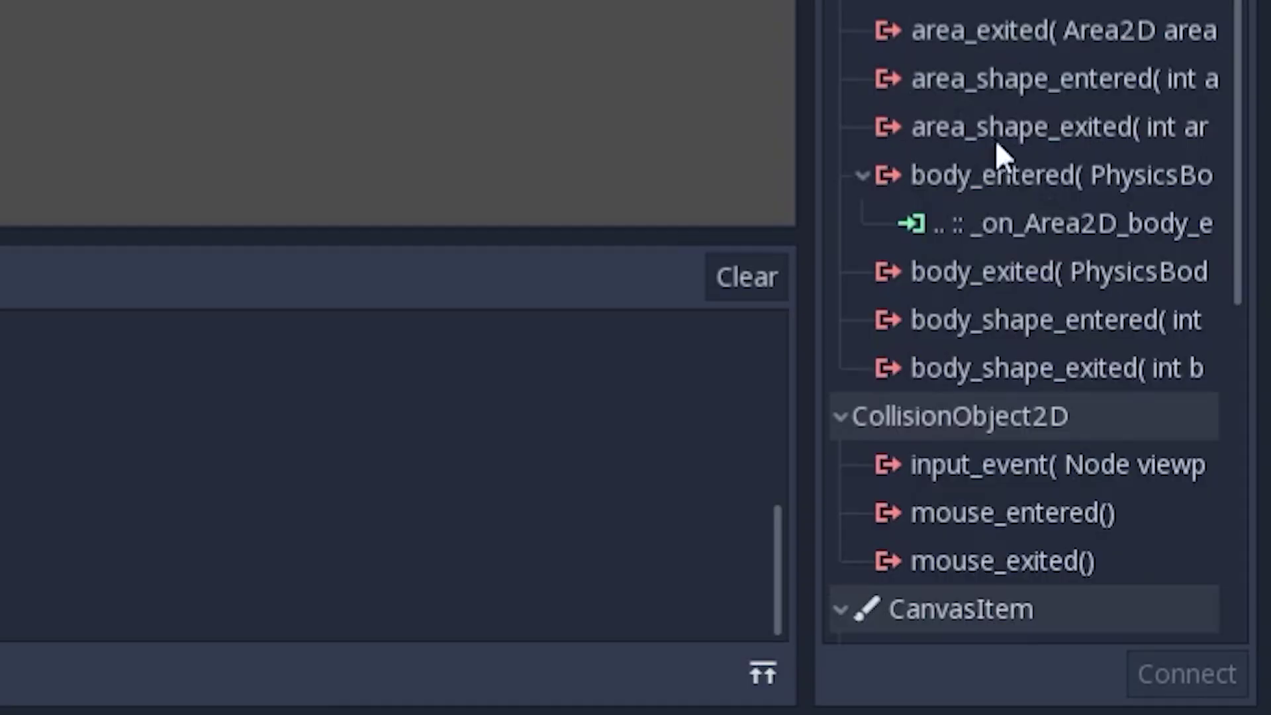
click(1176, 510)
- Examine the _on_Area2D_body_entered function in the sheildregen script, and return to the Area2D's body_entered signal
click(1235, 79)
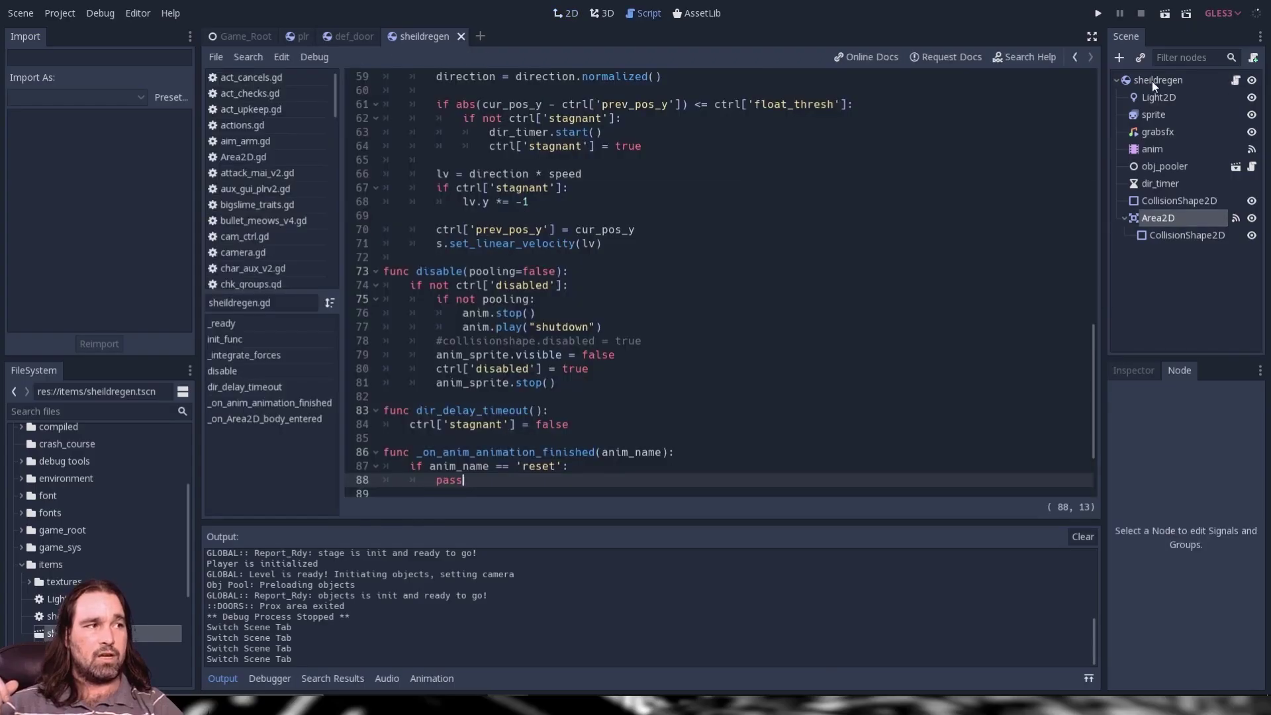
click(1158, 79)
click(1235, 80)
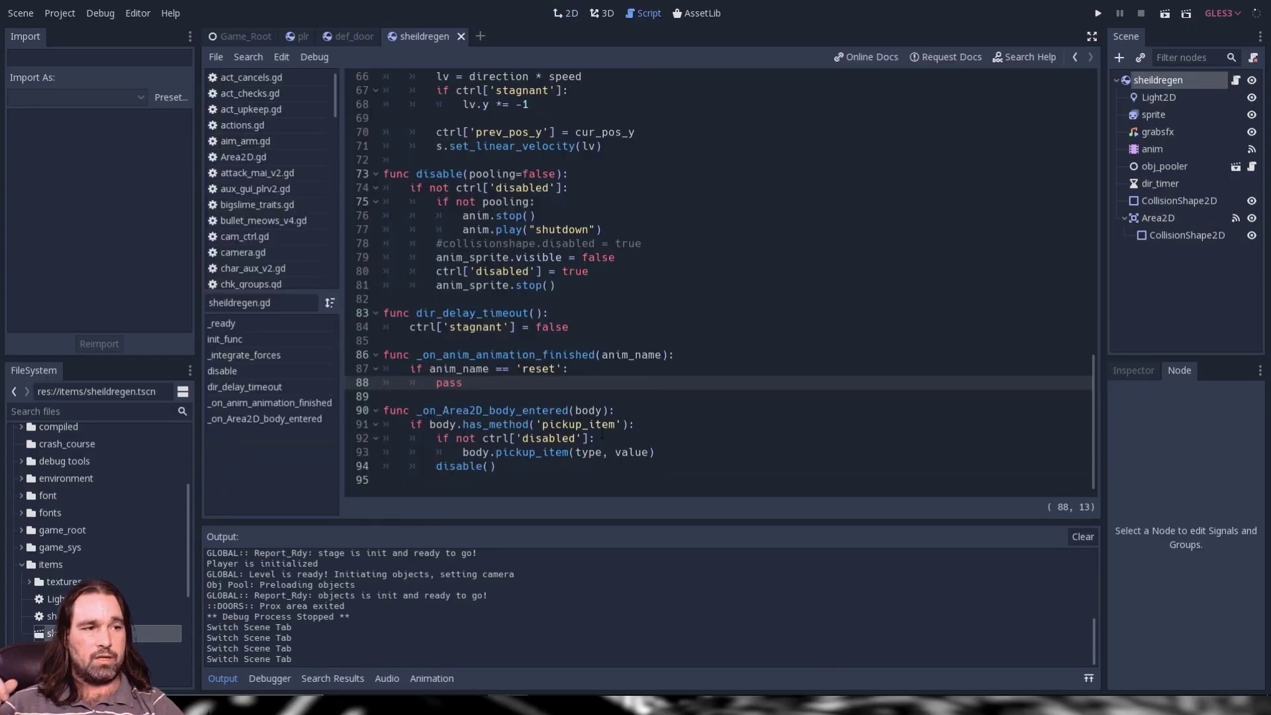
drag(614, 452, 417, 410)
drag(556, 462, 410, 425)
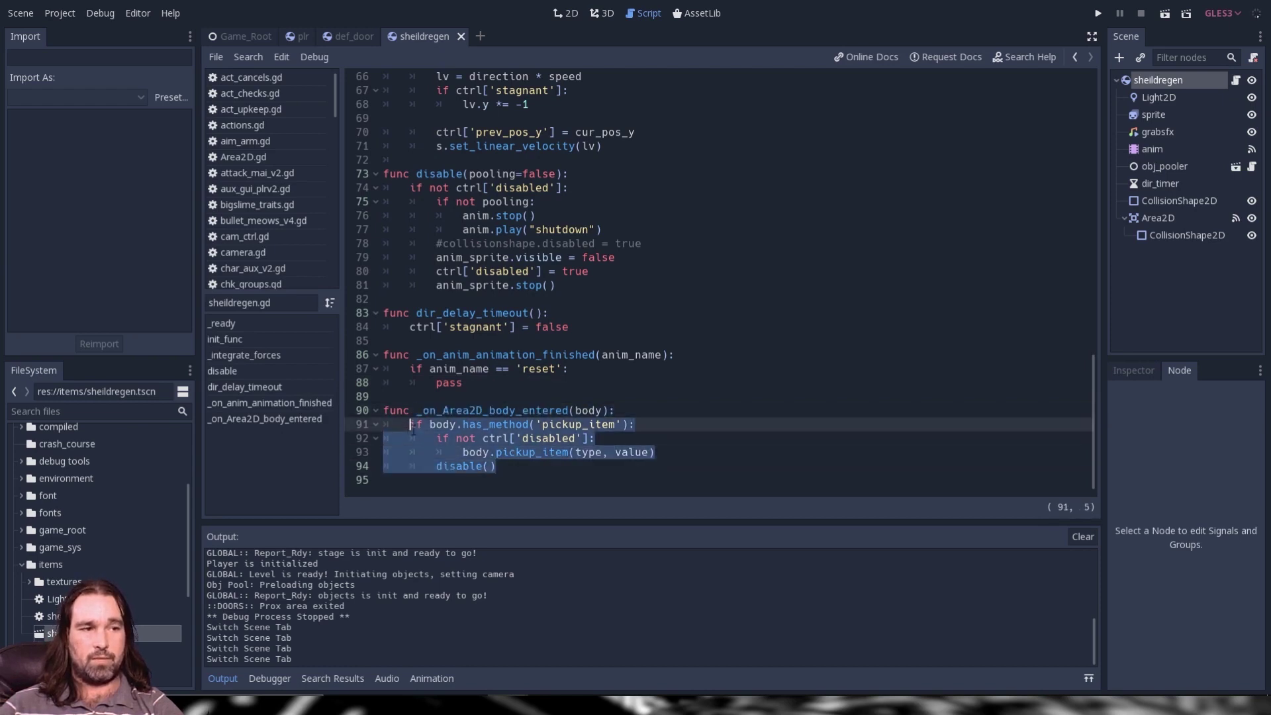
click(599, 439)
click(1157, 218)
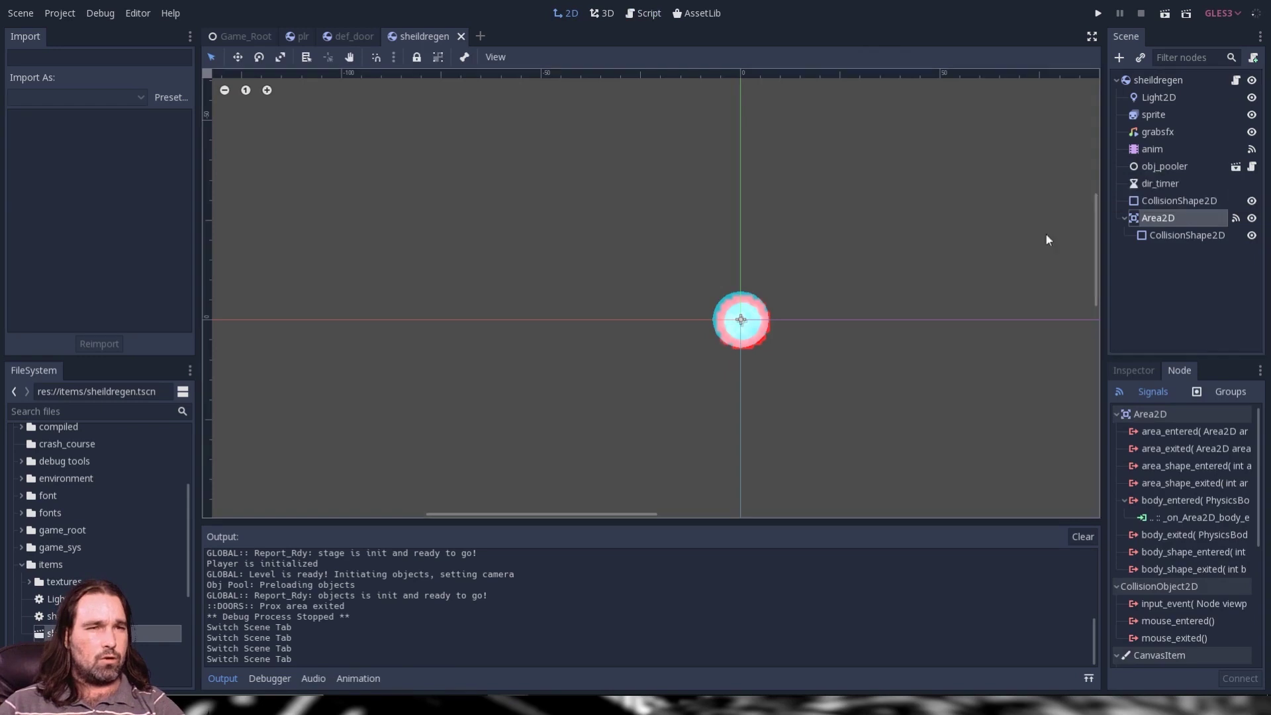
click(1176, 500)
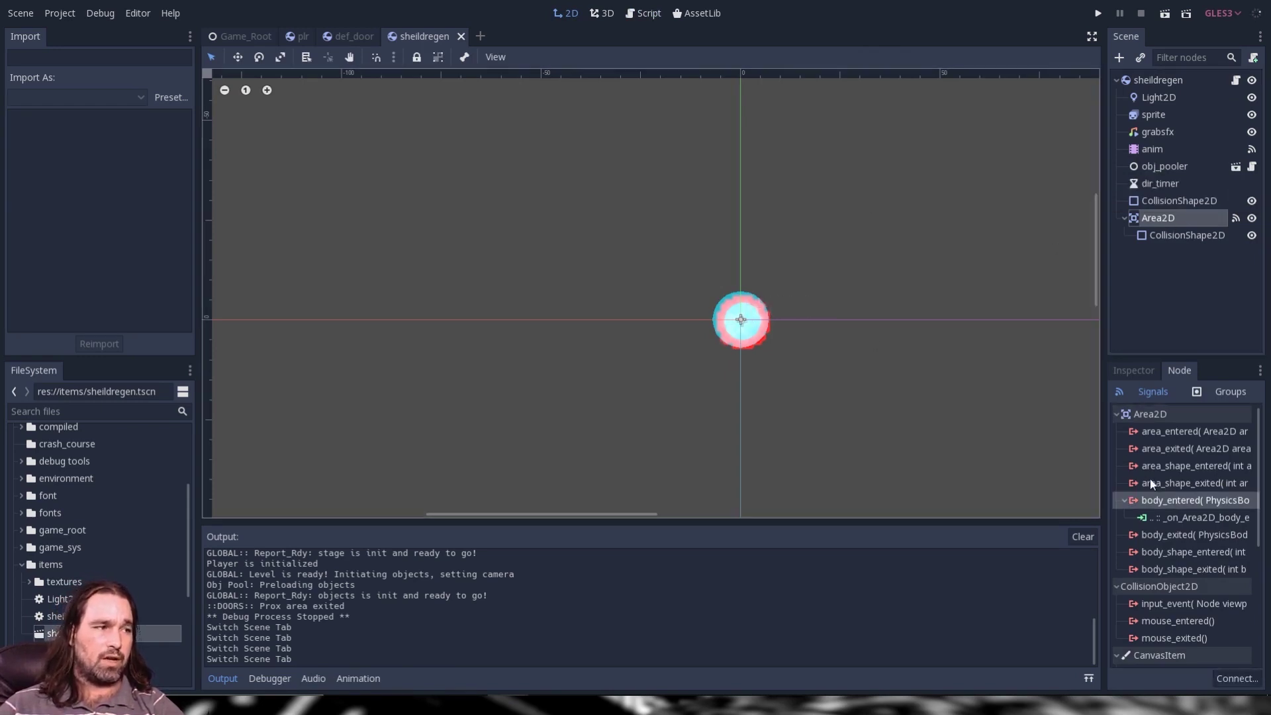
- Switch to the plr scene and examine the _integrate_forces function in its script
key(ctrl+shift+Tab)
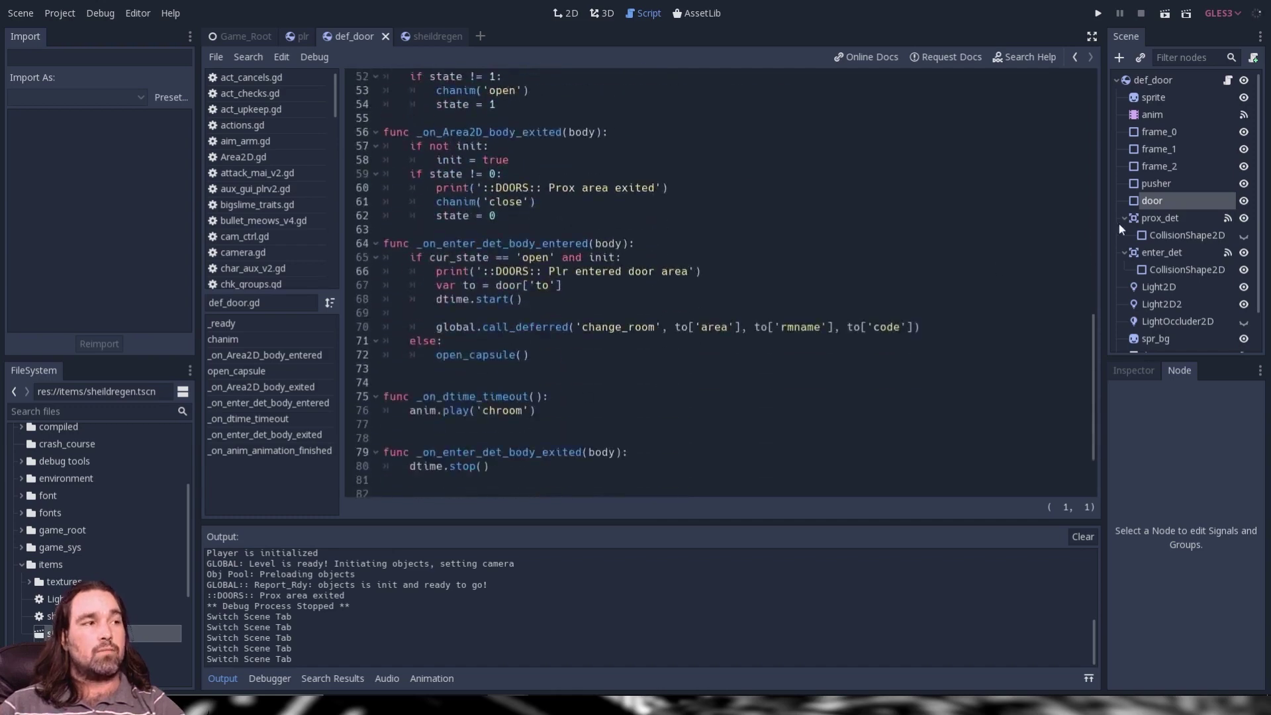
click(297, 36)
scroll(628, 371, down, 2)
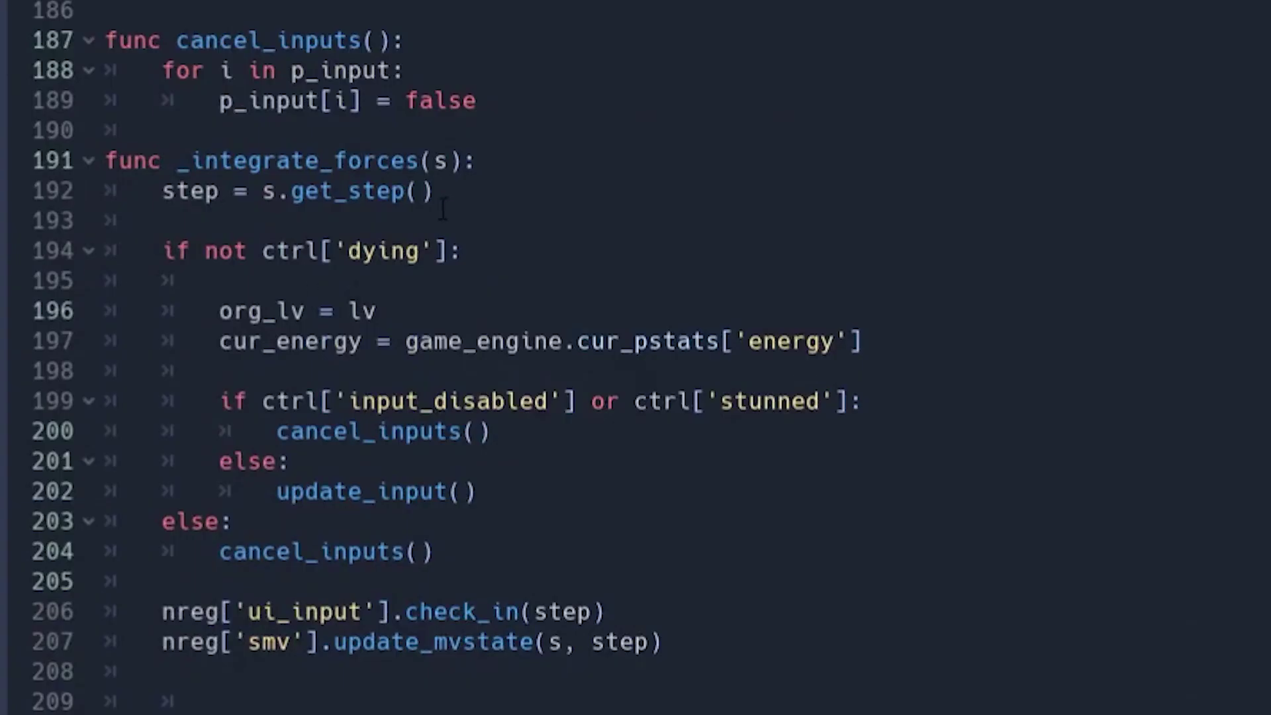
drag(477, 161, 106, 160)
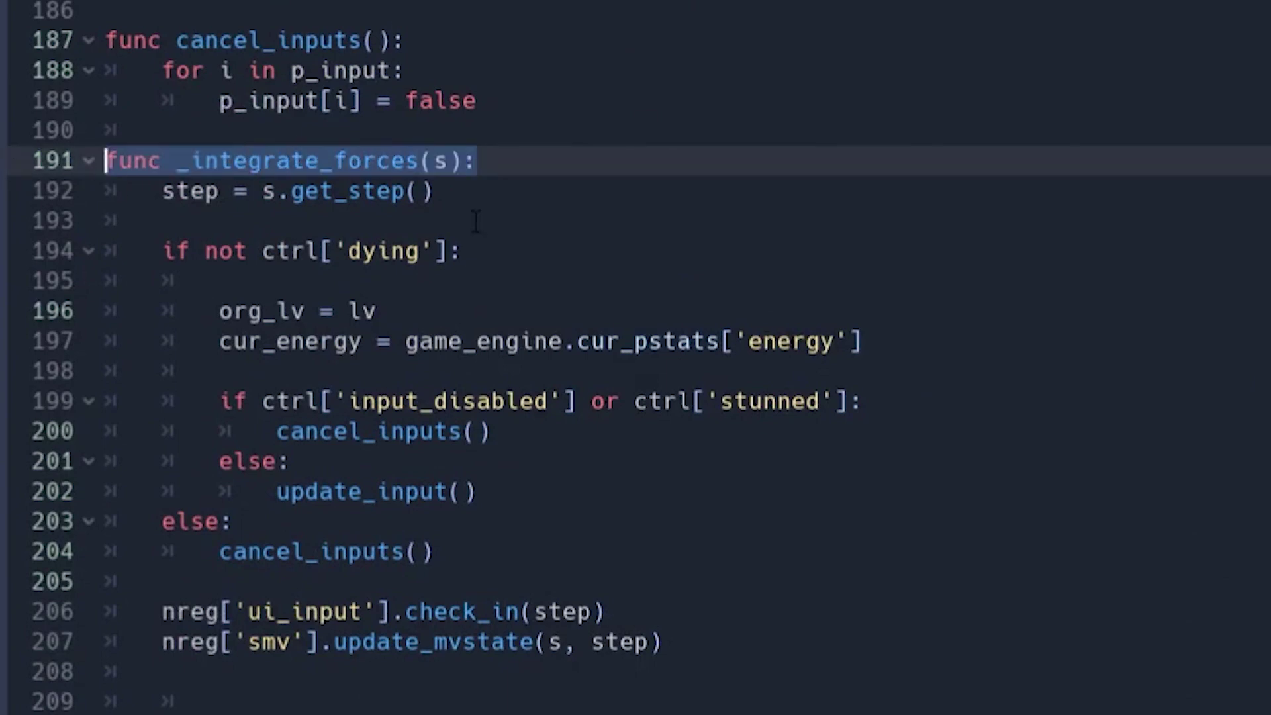
click(518, 260)
scroll(457, 529, down, 2)
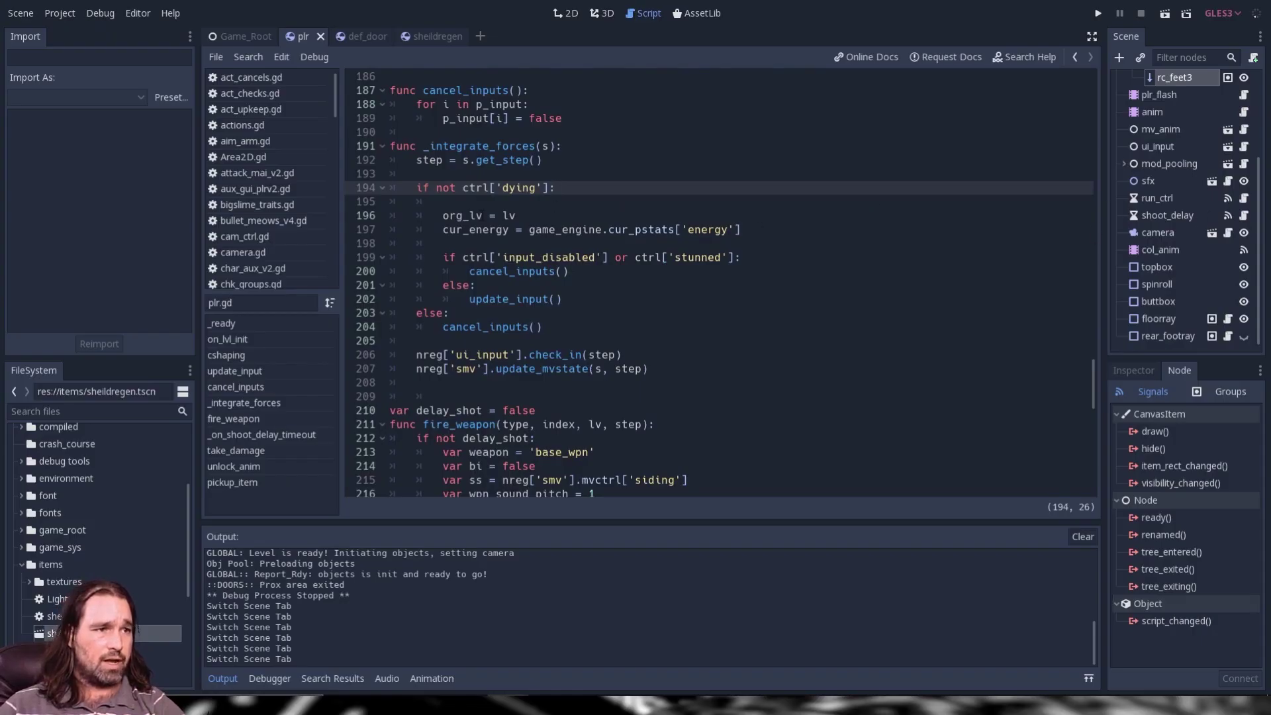
- Open the mv_anim scene's script and examine the contact loop and its get_contact_count call in update_mvstate
click(1228, 129)
scroll(1085, 165, down, 20)
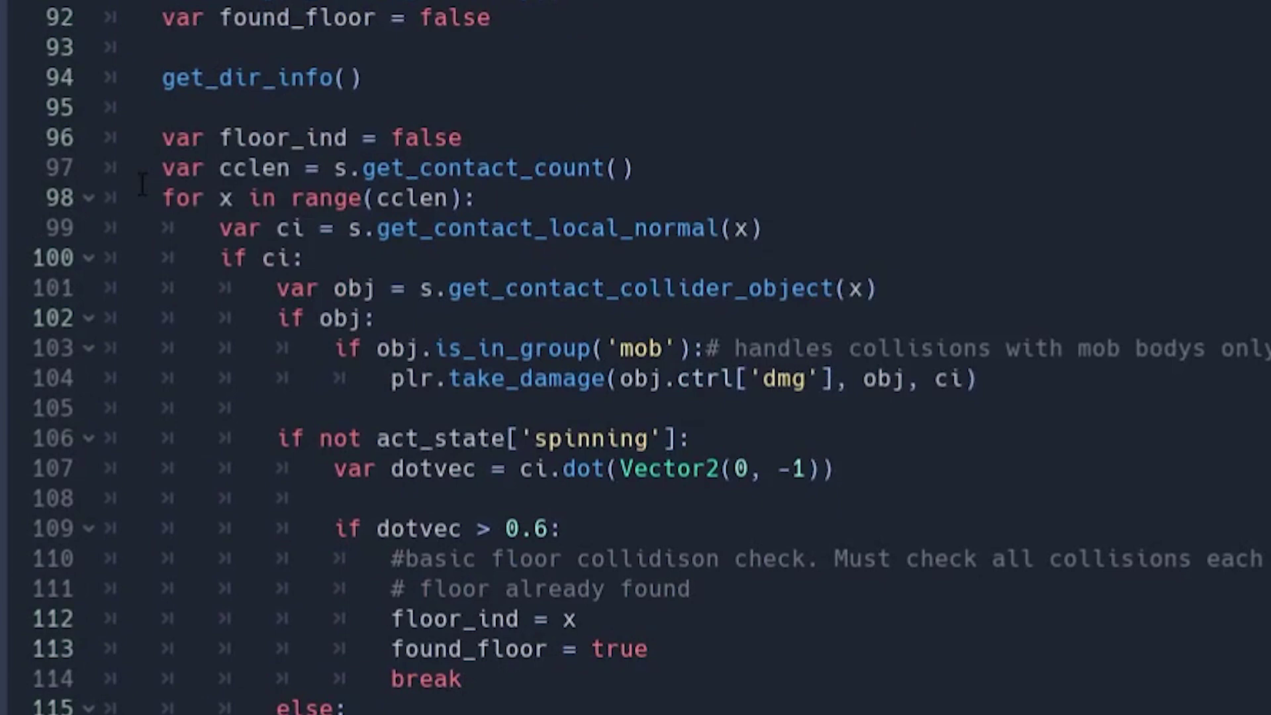
drag(143, 180, 1225, 351)
click(854, 469)
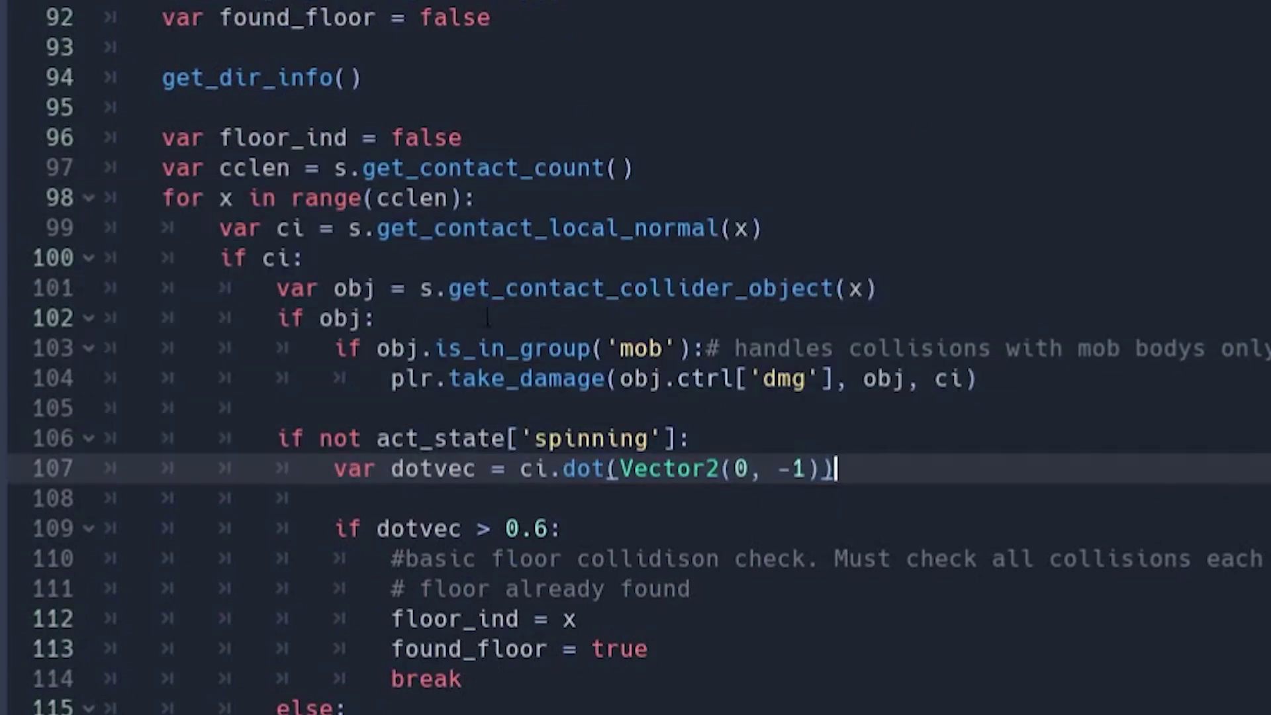
drag(334, 167, 788, 175)
click(842, 177)
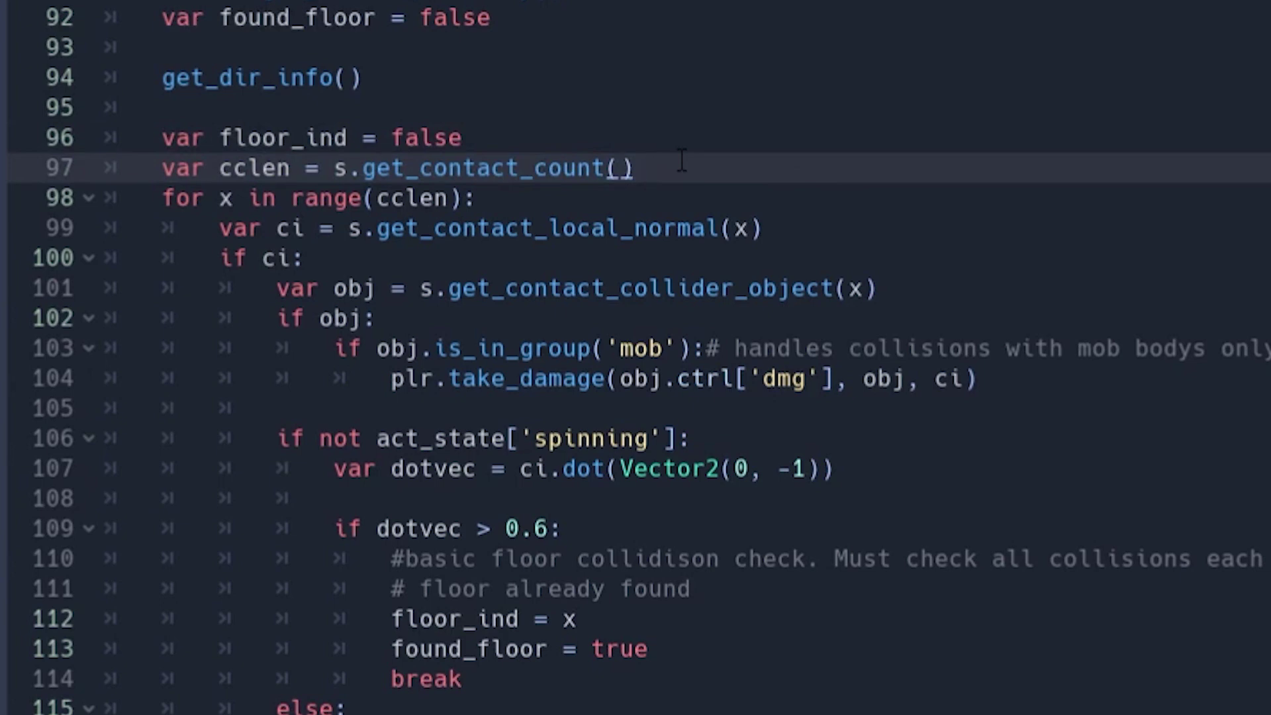
click(728, 258)
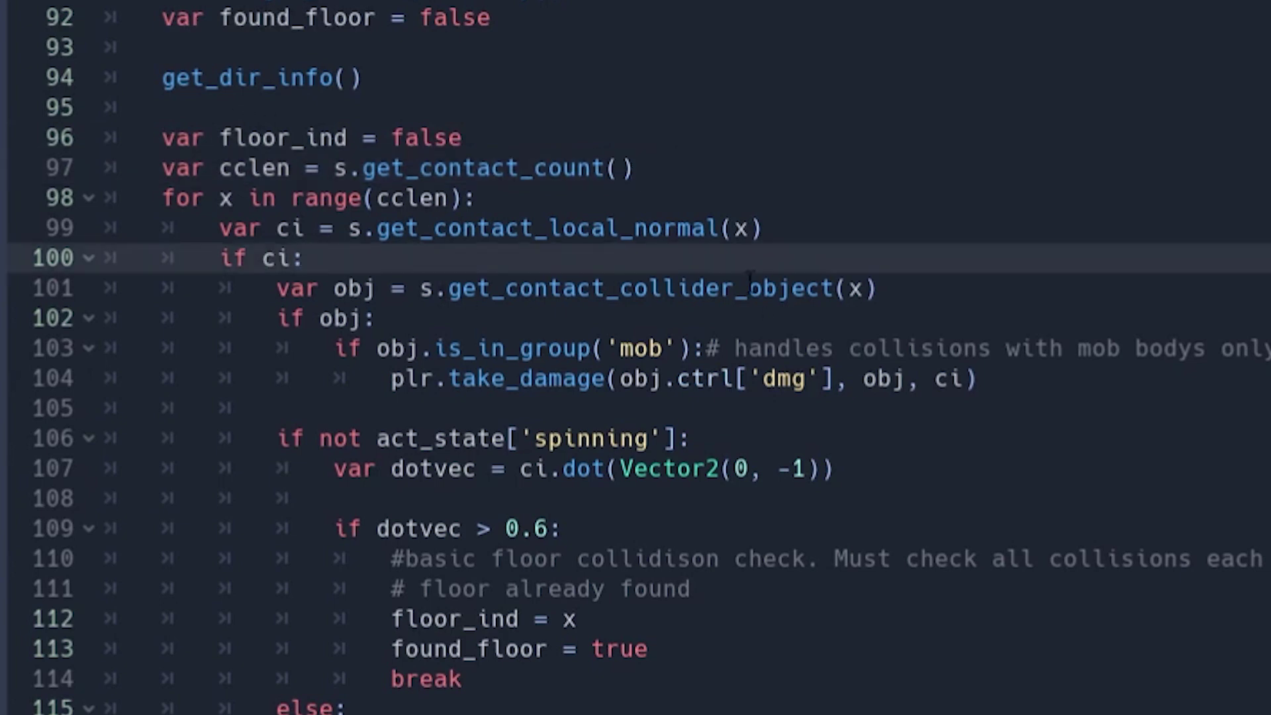
- Highlight the get_contact_local_normal call and the get_contact_collider_object line in the contact loop for review
drag(379, 229, 764, 228)
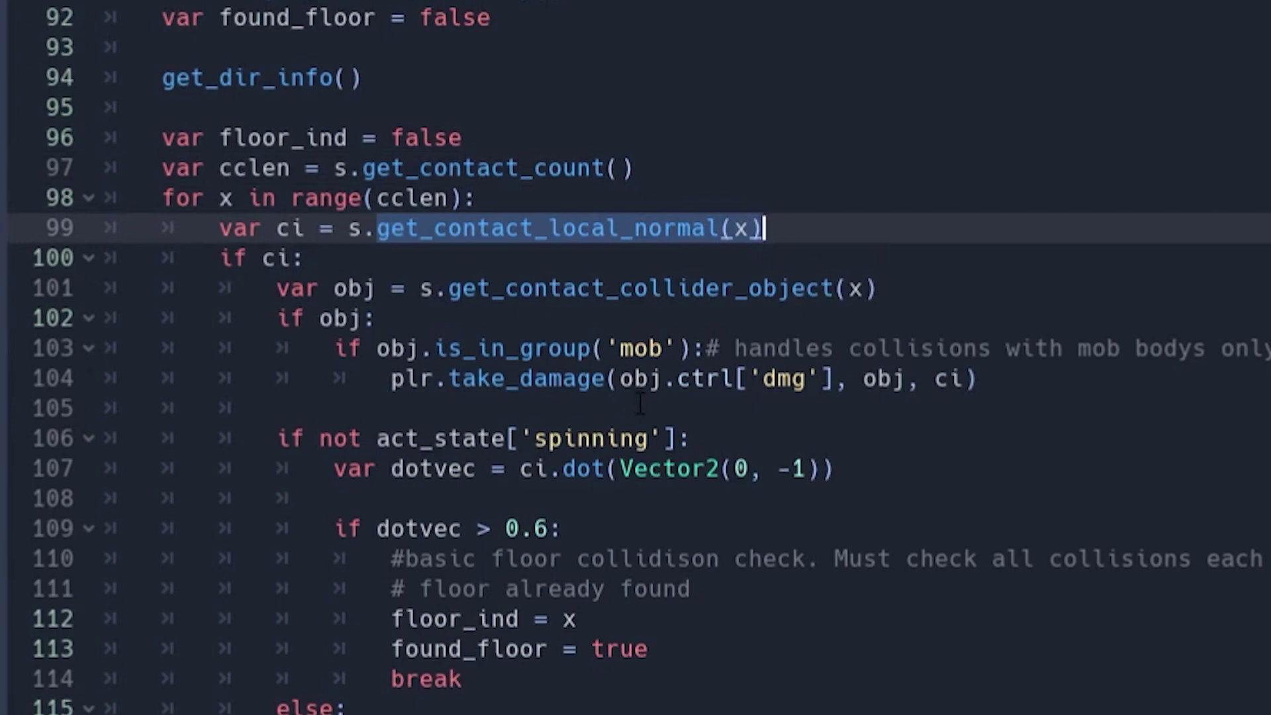
click(562, 299)
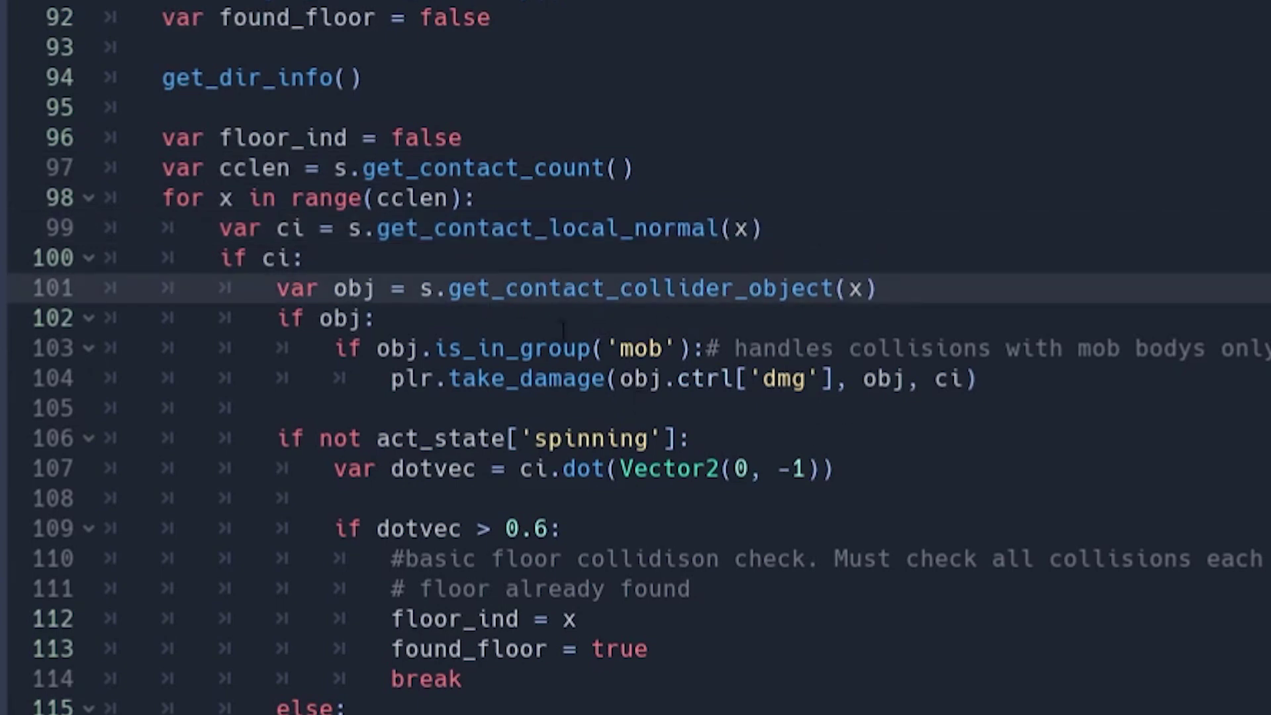
click(487, 324)
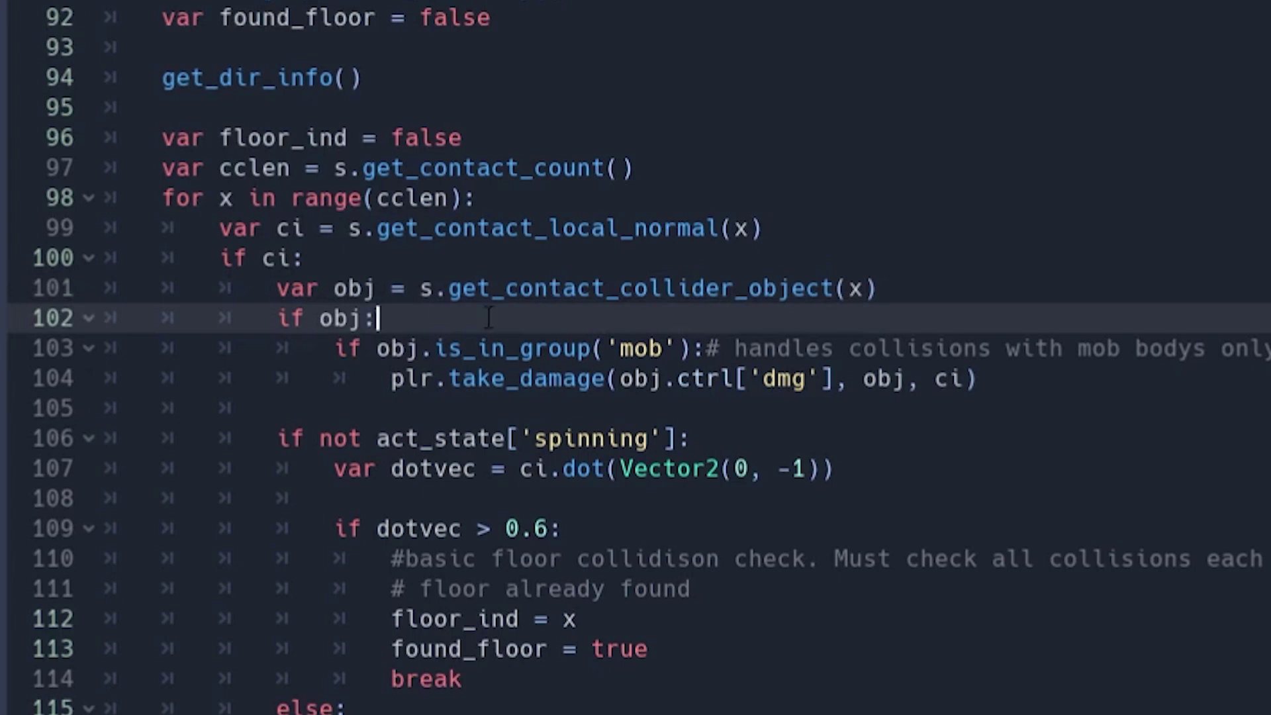
click(423, 291)
key(End)
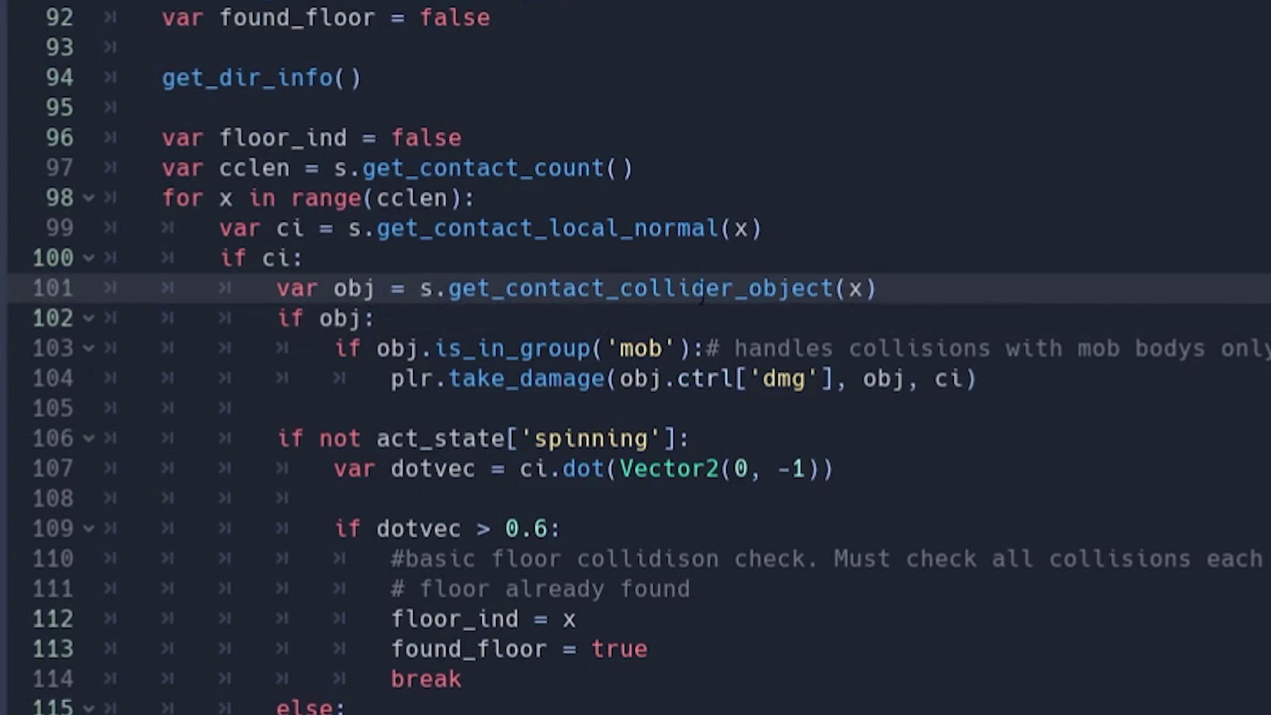
key(shift+Left)
key(shift+Left)
key(shift+Left)
key(shift+Left)
key(shift+Left)
key(shift+Left)
key(shift+Left)
key(shift+Left)
key(shift+Left)
key(shift+Left)
key(shift+Left)
key(shift+Left)
key(shift+Left)
key(shift+Left)
key(shift+Left)
key(shift+Left)
key(shift+Left)
key(shift+Left)
key(shift+Left)
key(shift+Left)
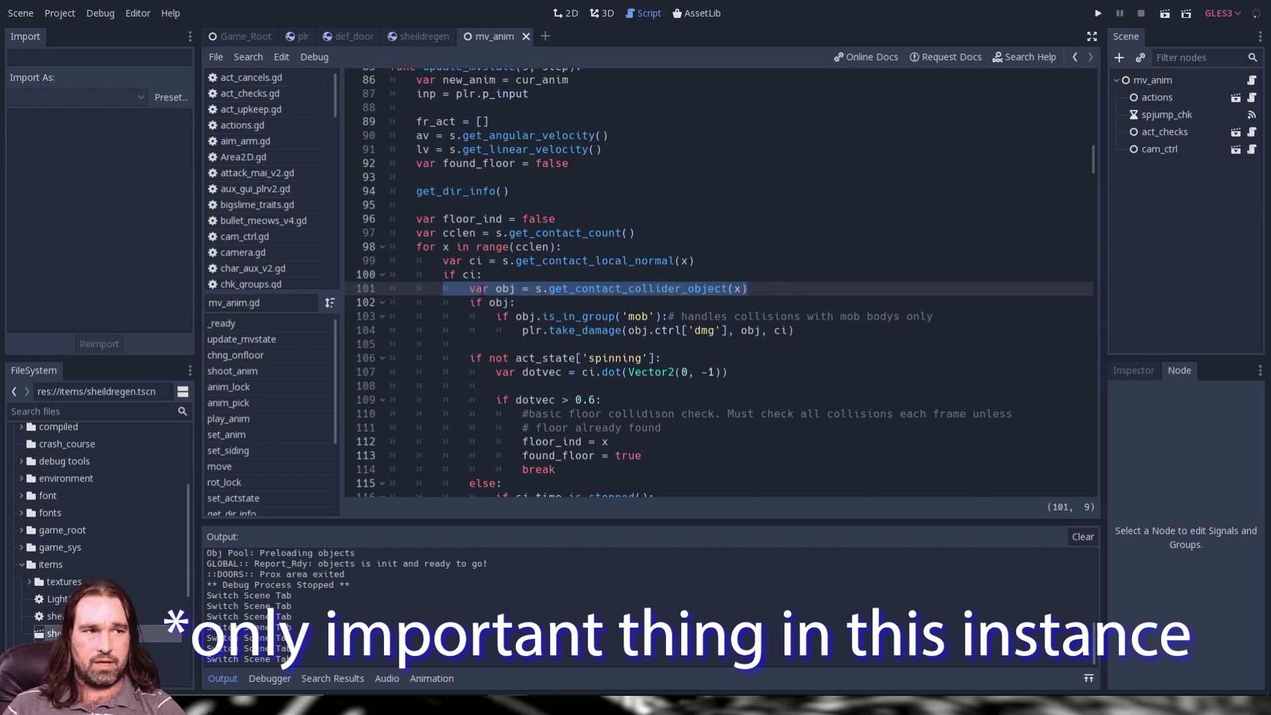
- Examine how the collider object is checked for the 'mob' group and passed to plr.take_damage
click(576, 317)
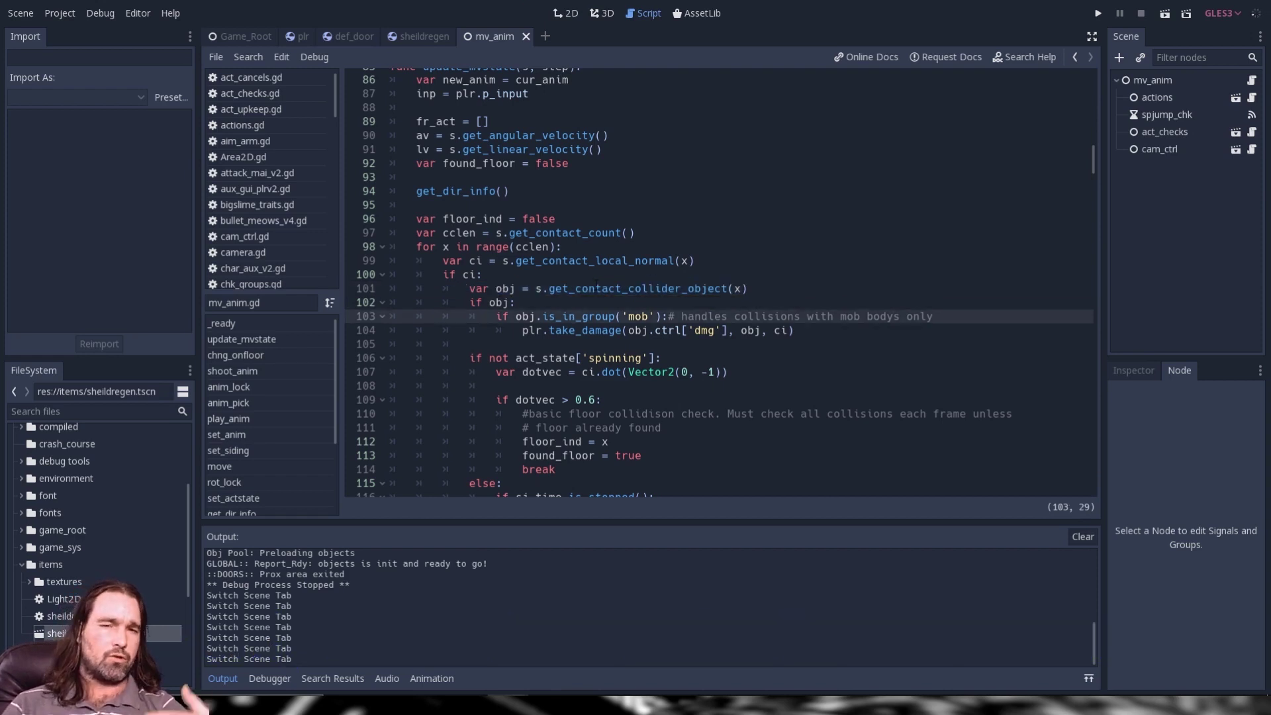
click(548, 290)
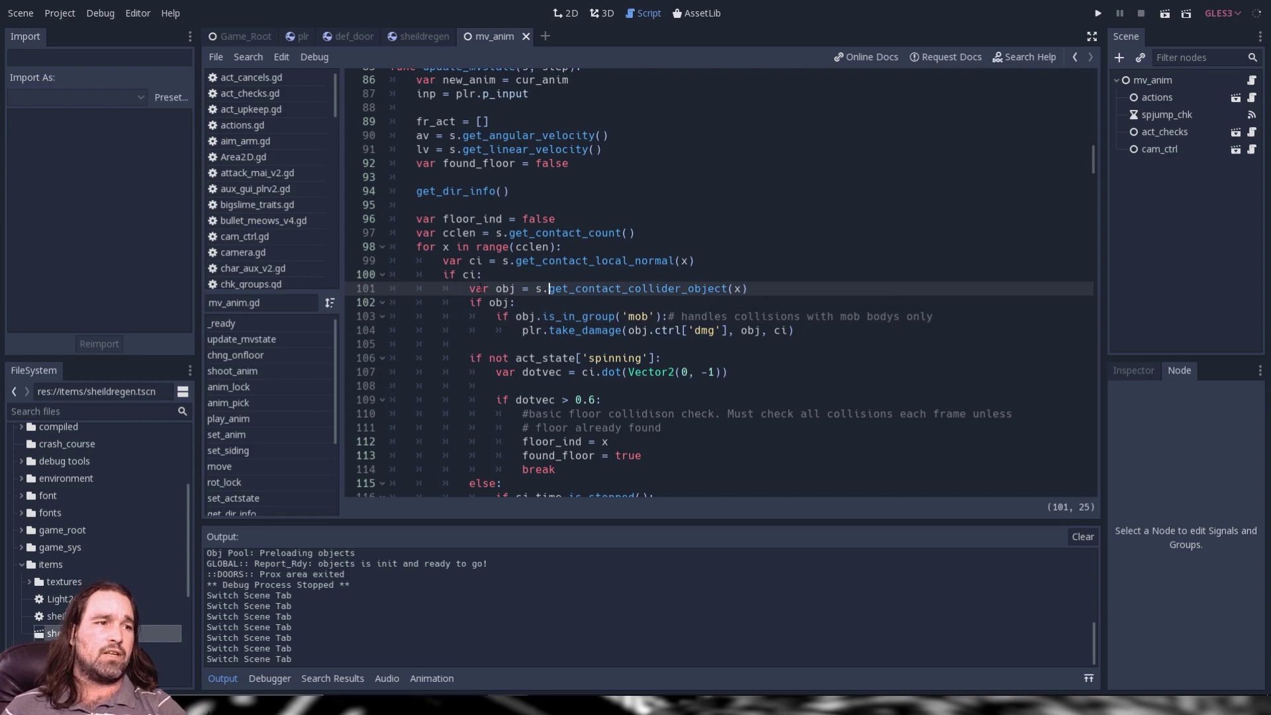
click(544, 330)
click(649, 317)
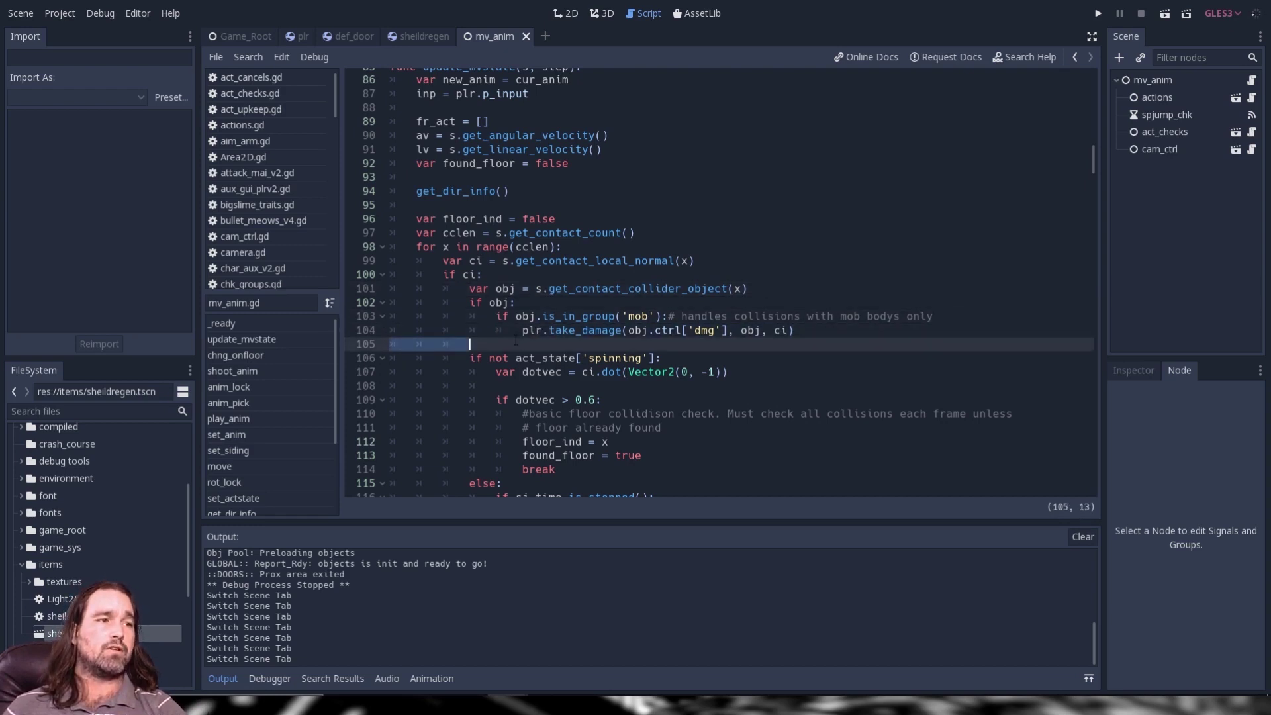
click(686, 330)
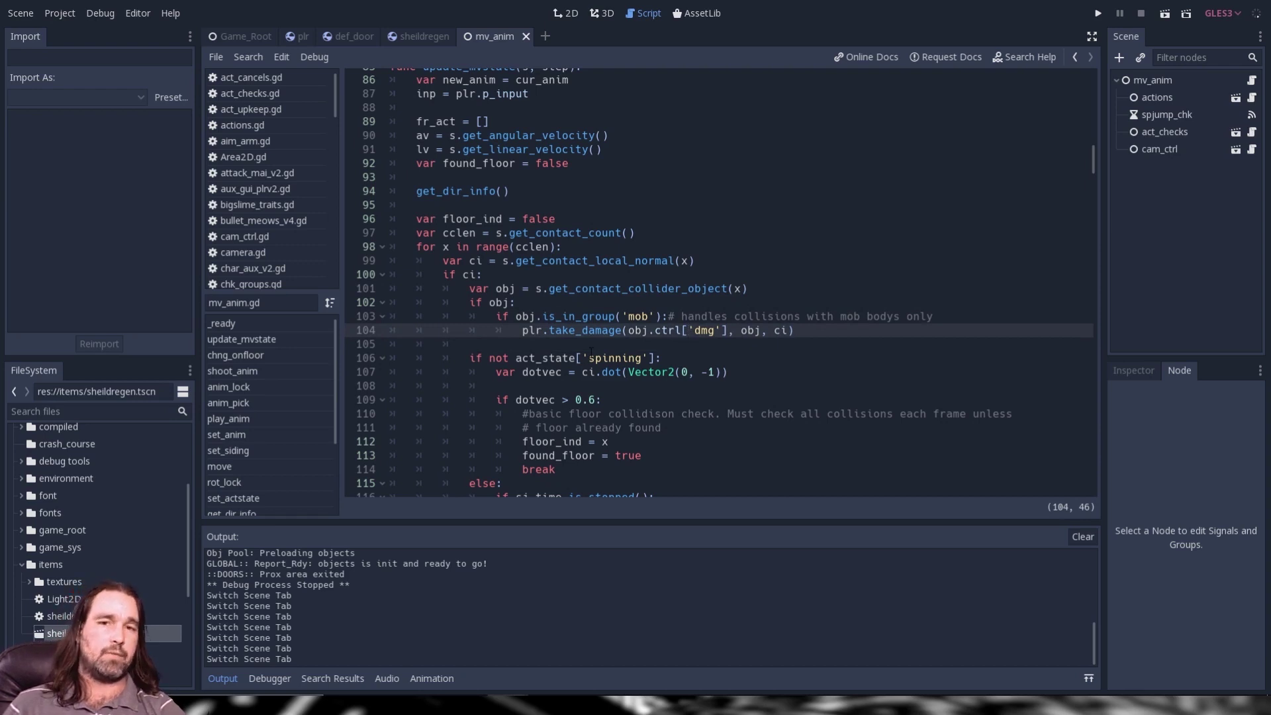